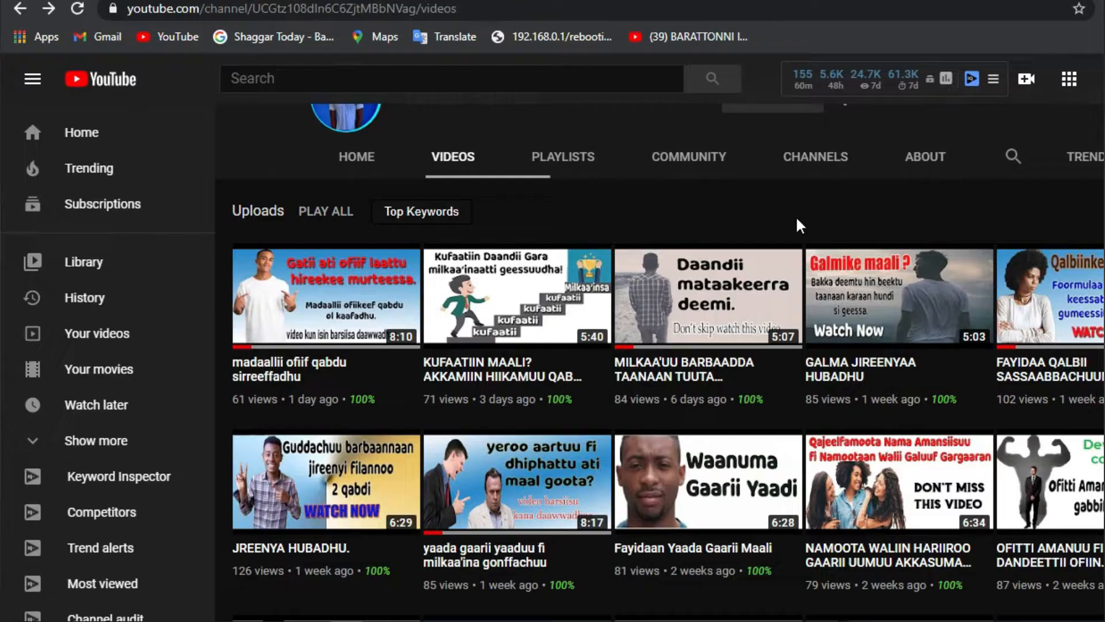
{"action": "scroll", "coordinate": [797, 224], "scroll_direction": "up", "scroll_amount": 3}
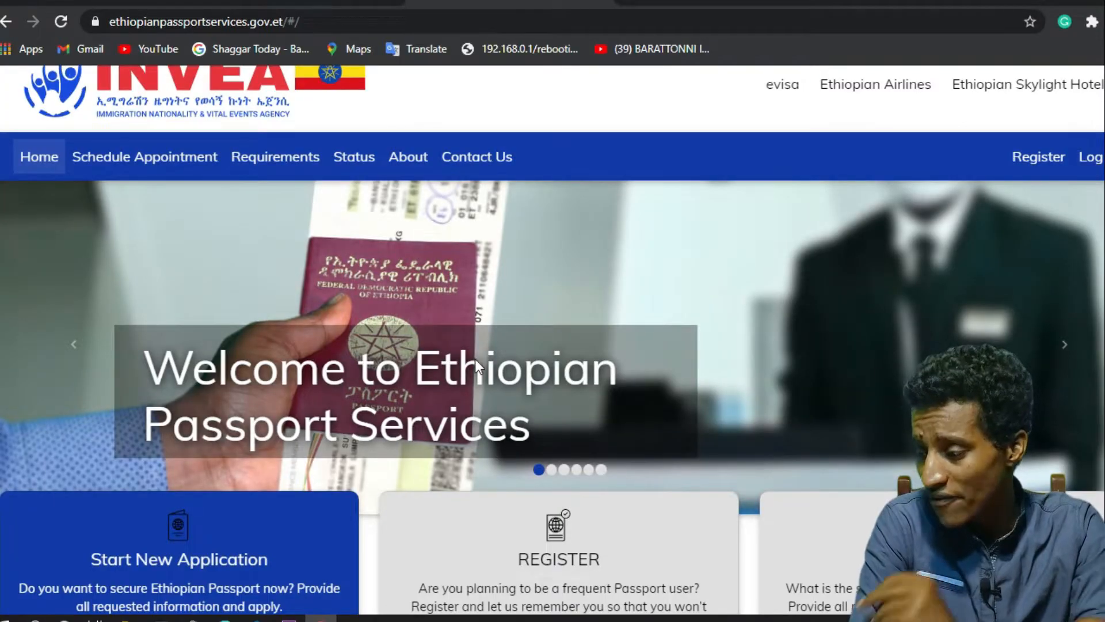
{"action": "scroll", "coordinate": [476, 363], "scroll_direction": "up", "scroll_amount": 1}
{"action": "scroll", "coordinate": [475, 358], "scroll_direction": "down", "scroll_amount": 2}
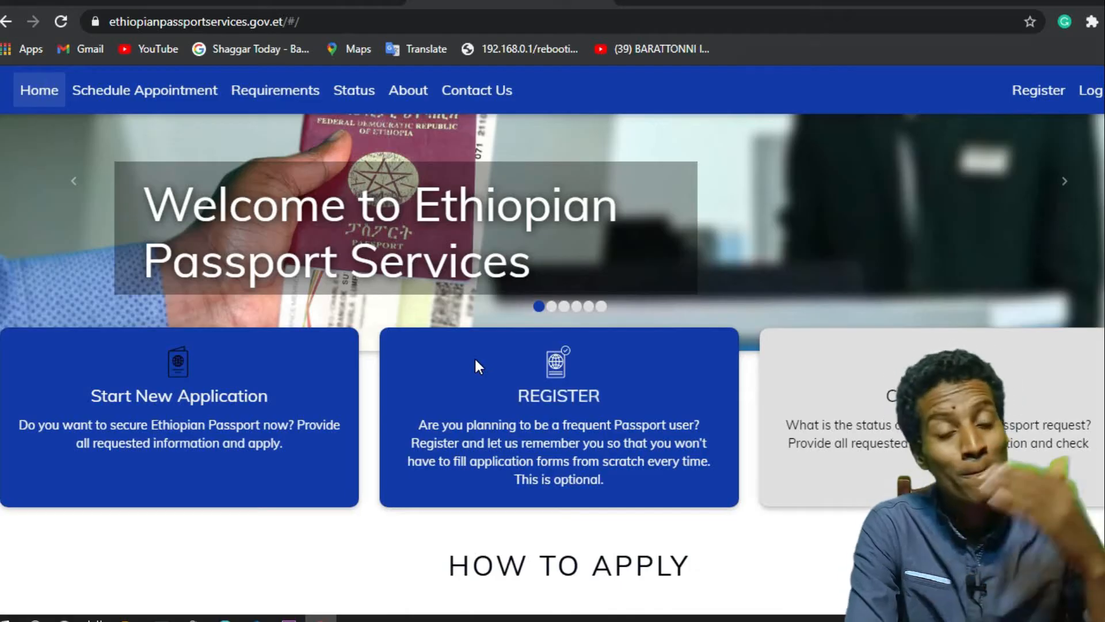
{"action": "scroll", "coordinate": [475, 362], "scroll_direction": "down", "scroll_amount": 2}
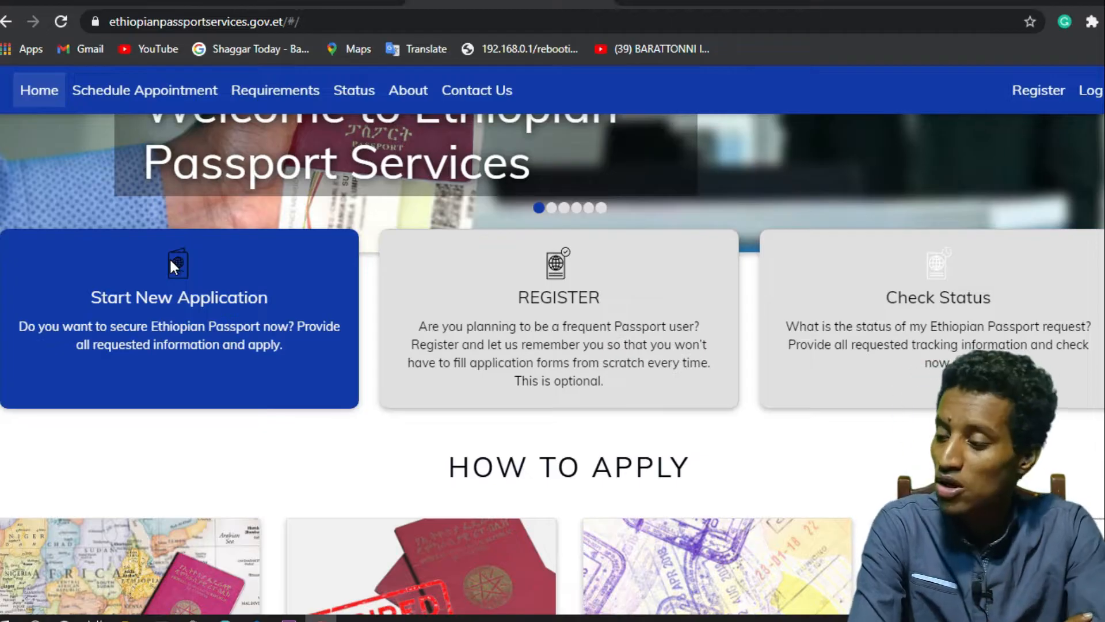
Open the passport requirements and read the New Passport section's required documents and urgent-service conditions.
{"action": "left_click", "coordinate": [252, 105]}
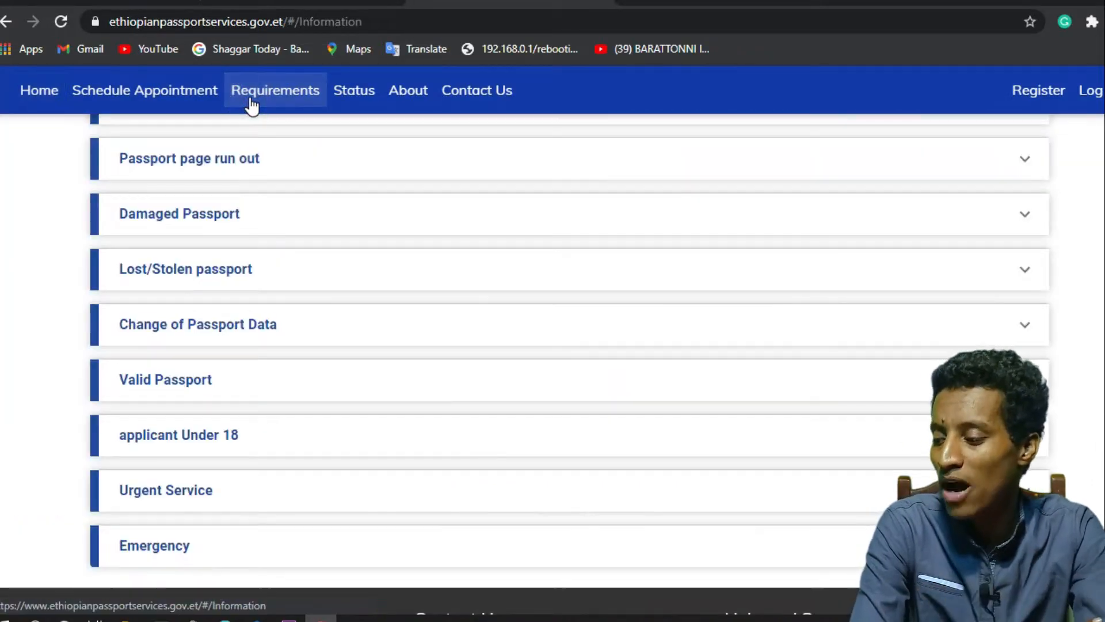
{"action": "scroll", "coordinate": [251, 104], "scroll_direction": "up", "scroll_amount": 5}
{"action": "left_click", "coordinate": [179, 336]}
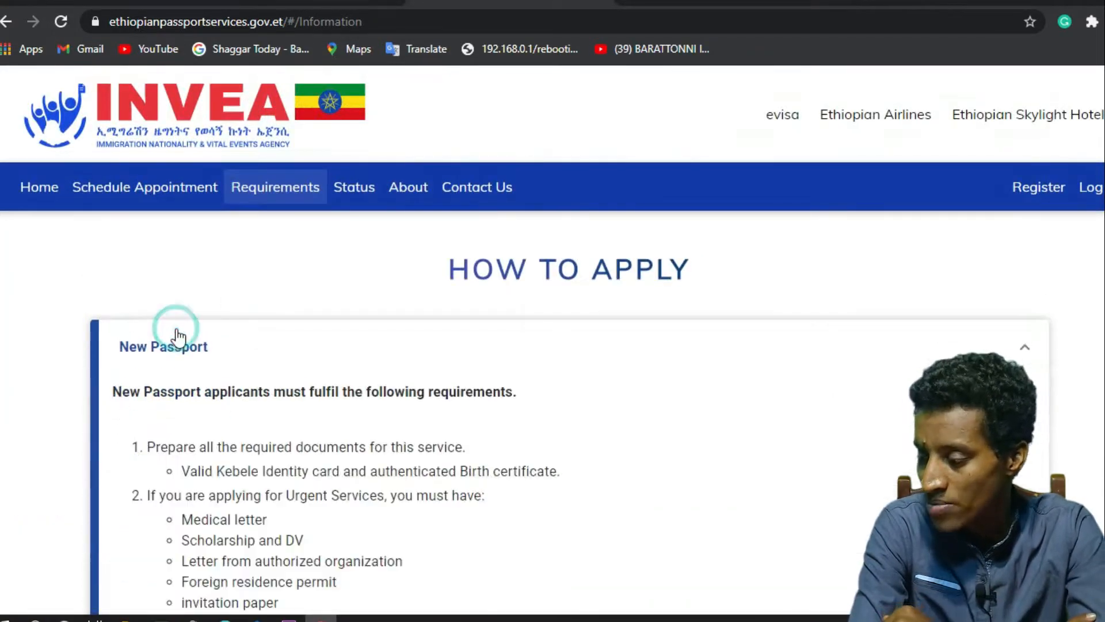
{"action": "scroll", "coordinate": [178, 334], "scroll_direction": "down", "scroll_amount": 5}
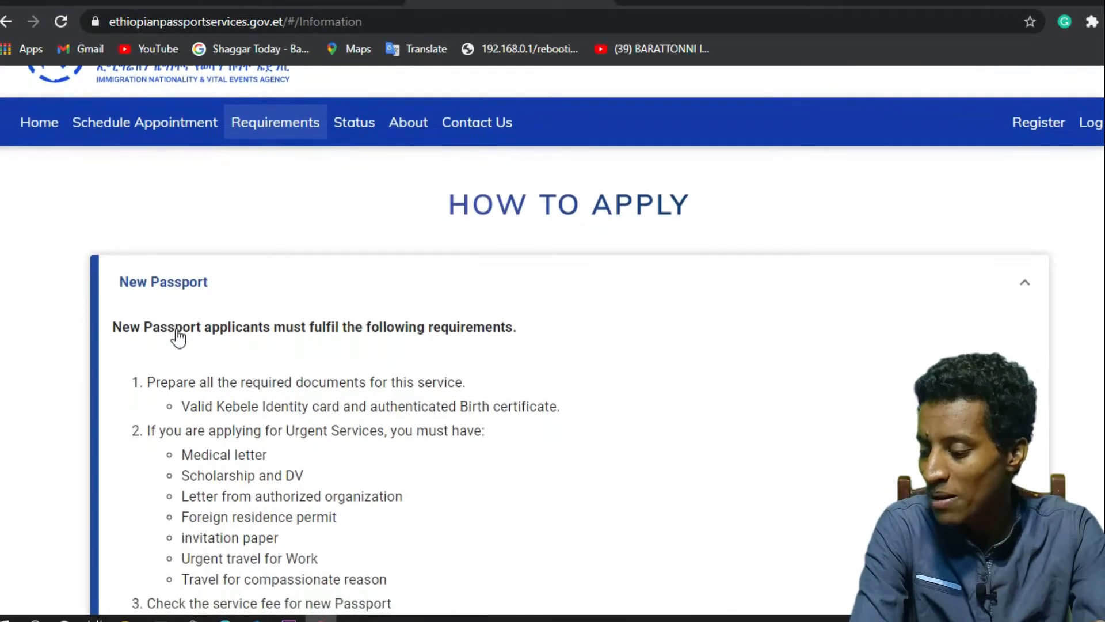
{"action": "scroll", "coordinate": [178, 330], "scroll_direction": "up", "scroll_amount": 1}
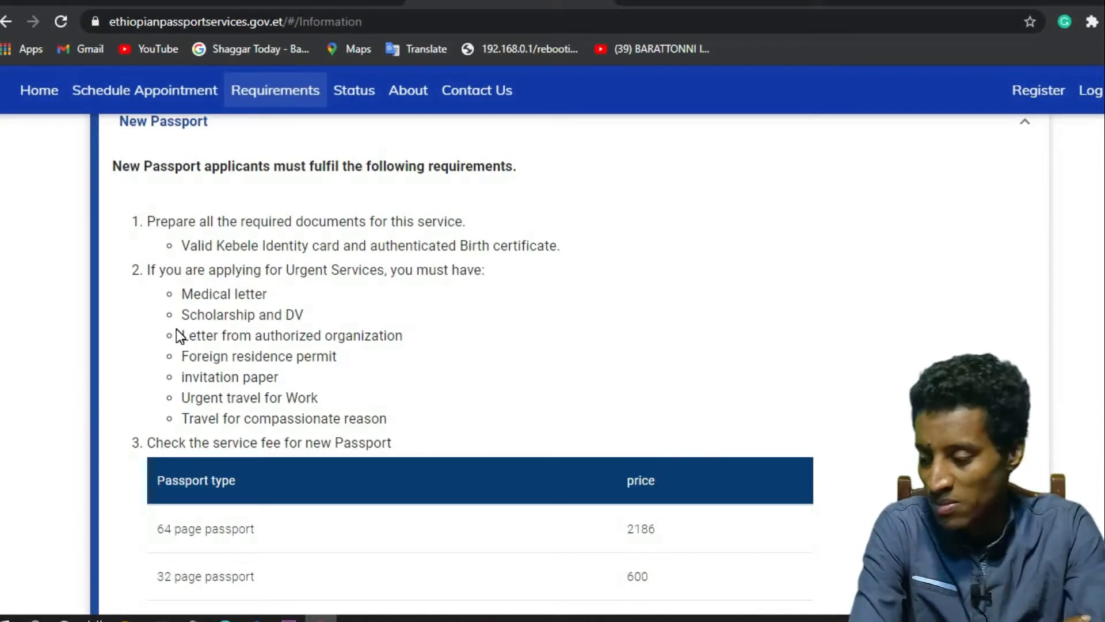
{"action": "scroll", "coordinate": [176, 329], "scroll_direction": "down", "scroll_amount": 1}
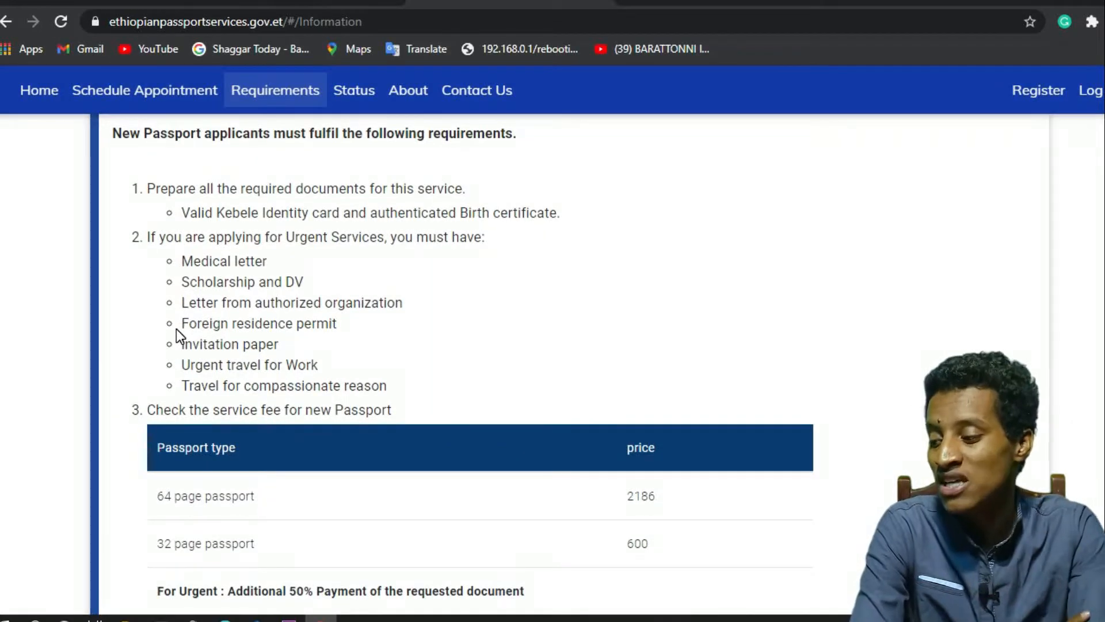
{"action": "scroll", "coordinate": [176, 329], "scroll_direction": "down", "scroll_amount": 1}
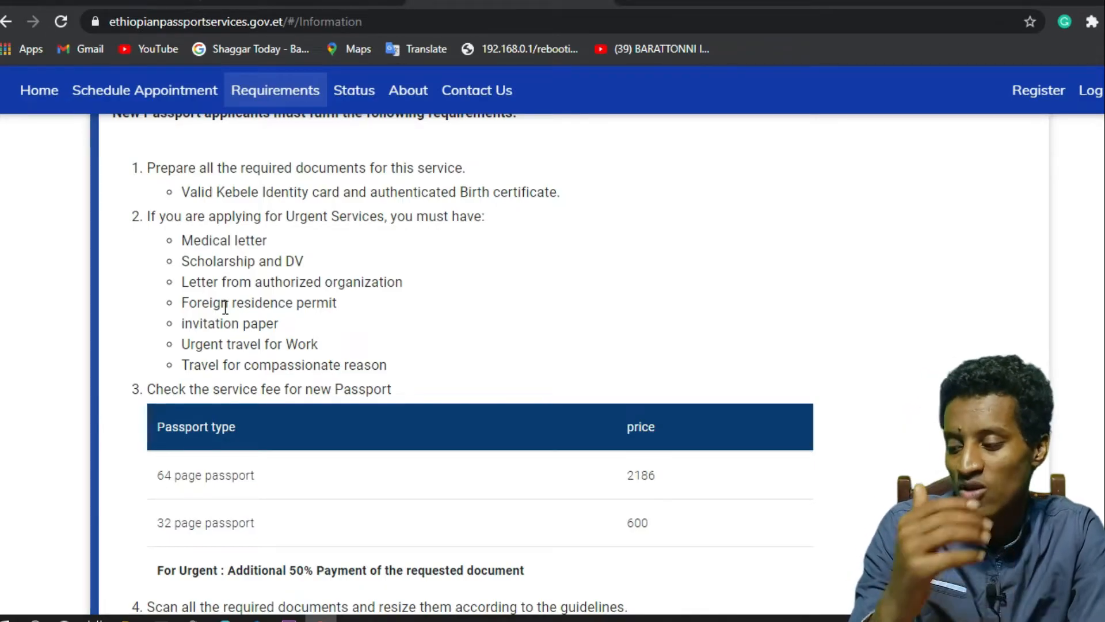
{"action": "left_click_drag", "start_coordinate": [222, 306], "coordinate": [258, 323]}
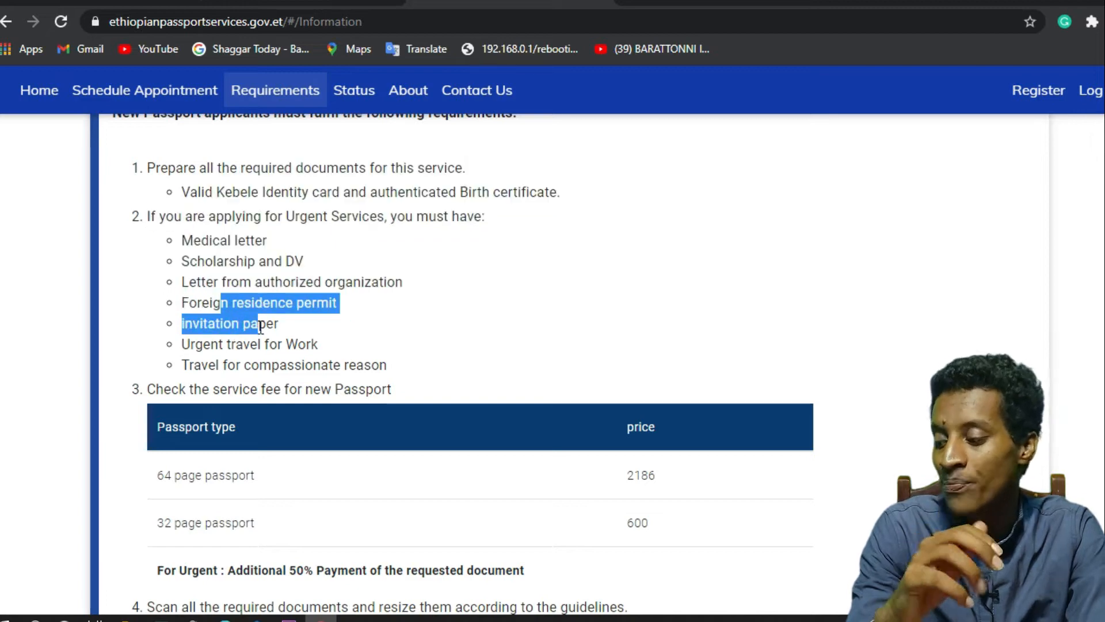
Examine the New Passport service fee table and the additional payment rule for urgent requests.
{"action": "scroll", "coordinate": [443, 339], "scroll_direction": "down", "scroll_amount": 3}
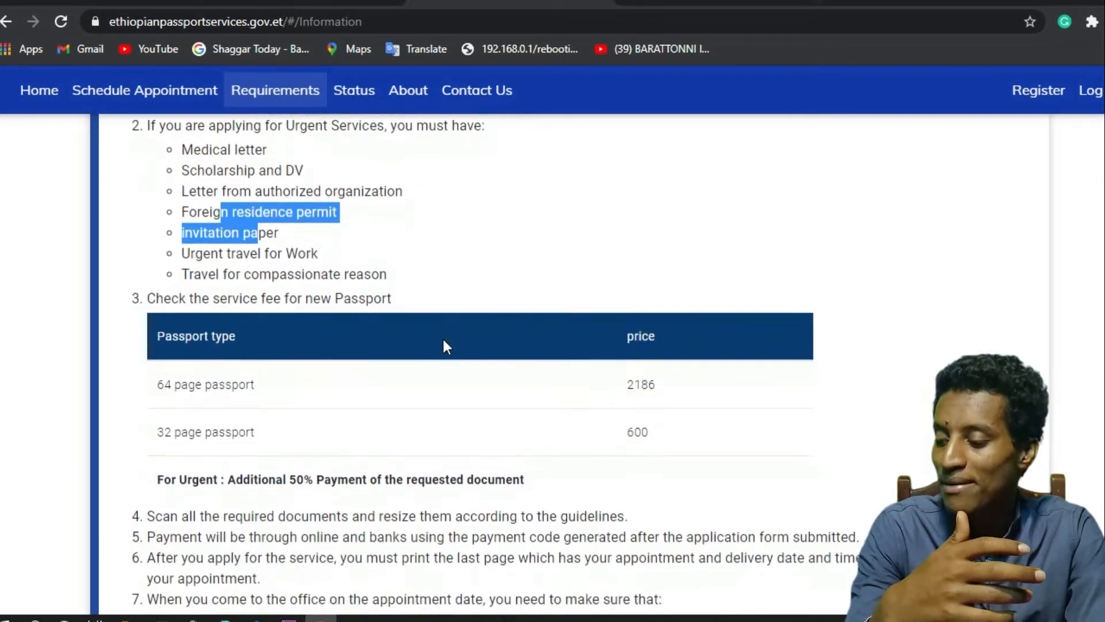
{"action": "scroll", "coordinate": [443, 340], "scroll_direction": "down", "scroll_amount": 1}
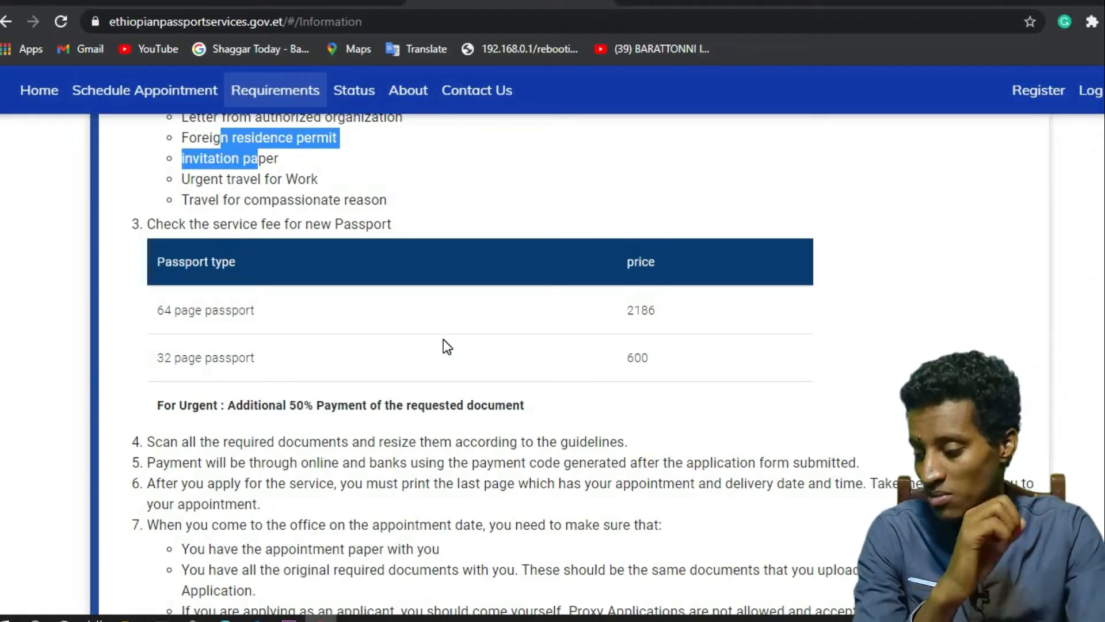
{"action": "scroll", "coordinate": [443, 339], "scroll_direction": "down", "scroll_amount": 2}
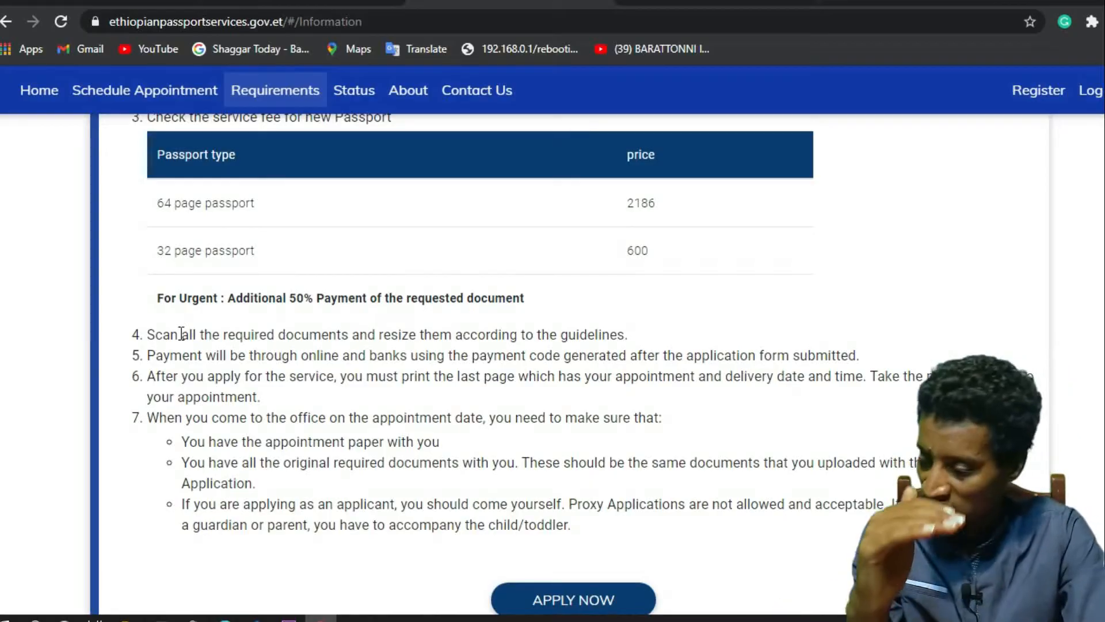
{"action": "scroll", "coordinate": [180, 334], "scroll_direction": "up", "scroll_amount": 2}
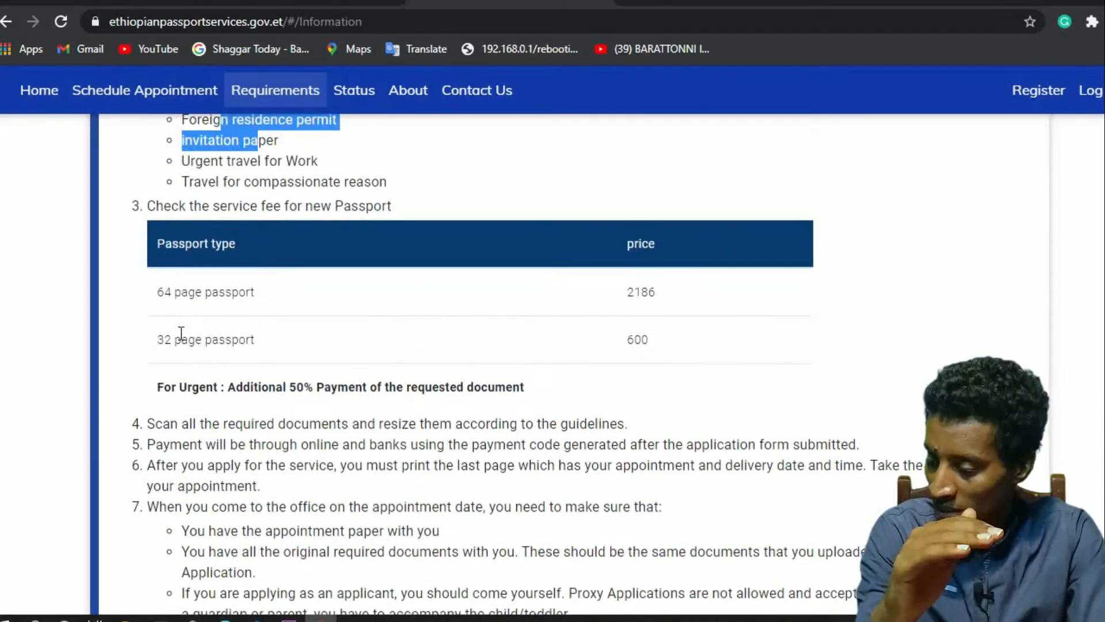
{"action": "scroll", "coordinate": [180, 334], "scroll_direction": "down", "scroll_amount": 1}
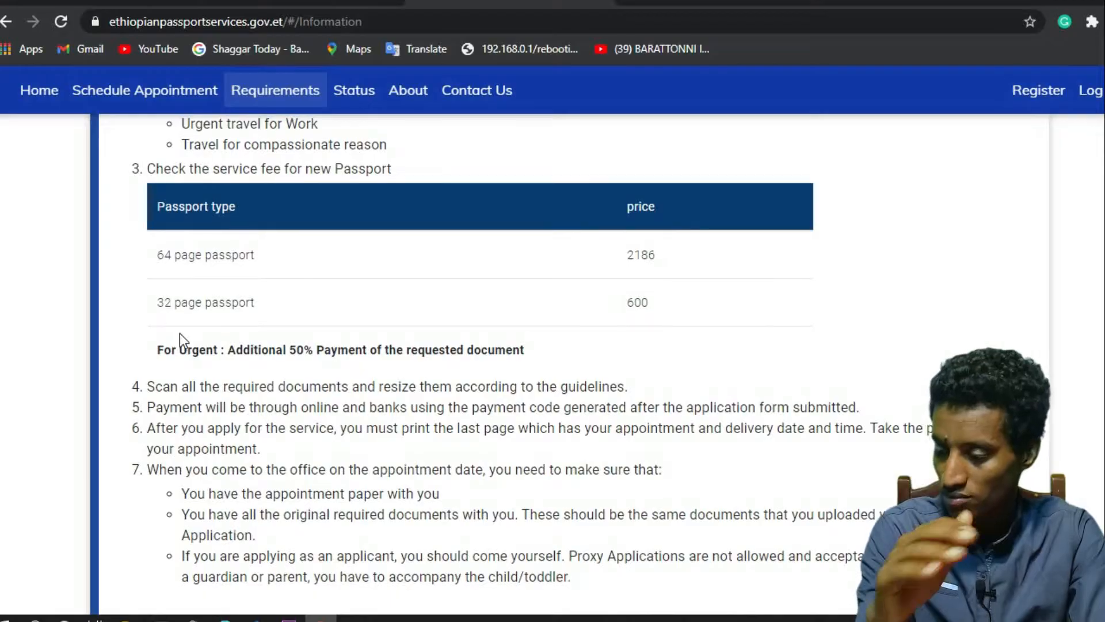
{"action": "scroll", "coordinate": [180, 333], "scroll_direction": "up", "scroll_amount": 1}
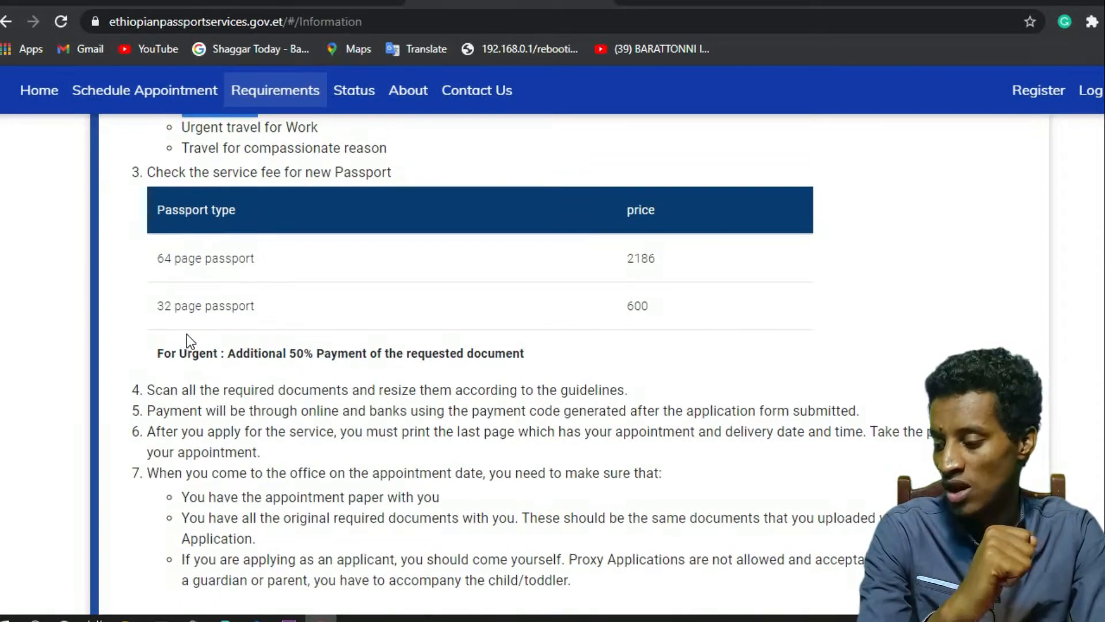
{"action": "left_click_drag", "start_coordinate": [282, 353], "coordinate": [564, 364]}
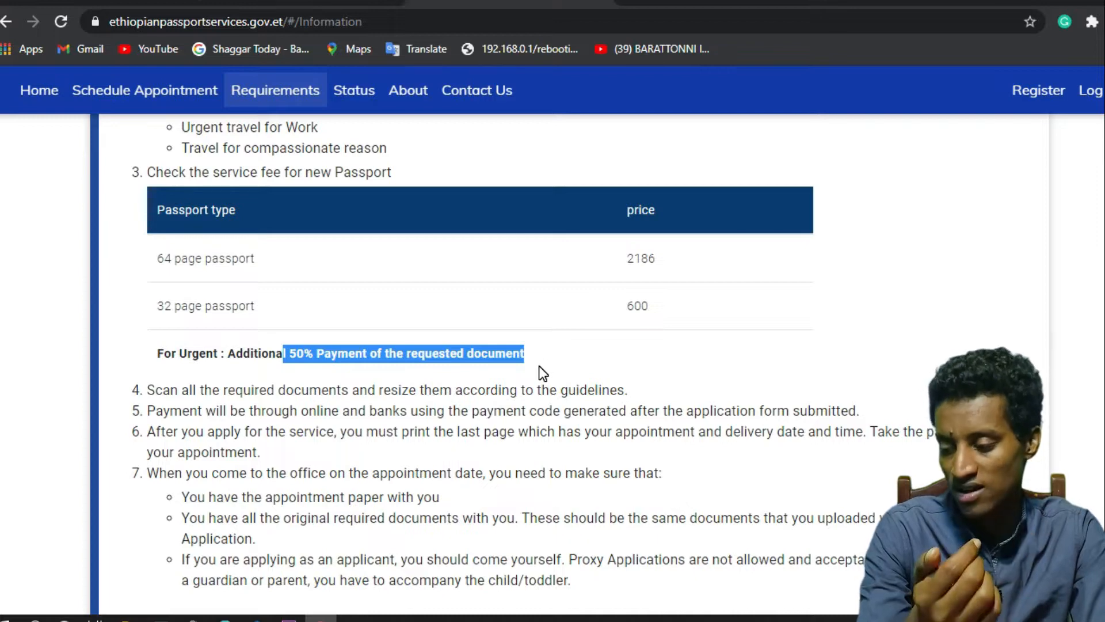
{"action": "left_click", "coordinate": [540, 366]}
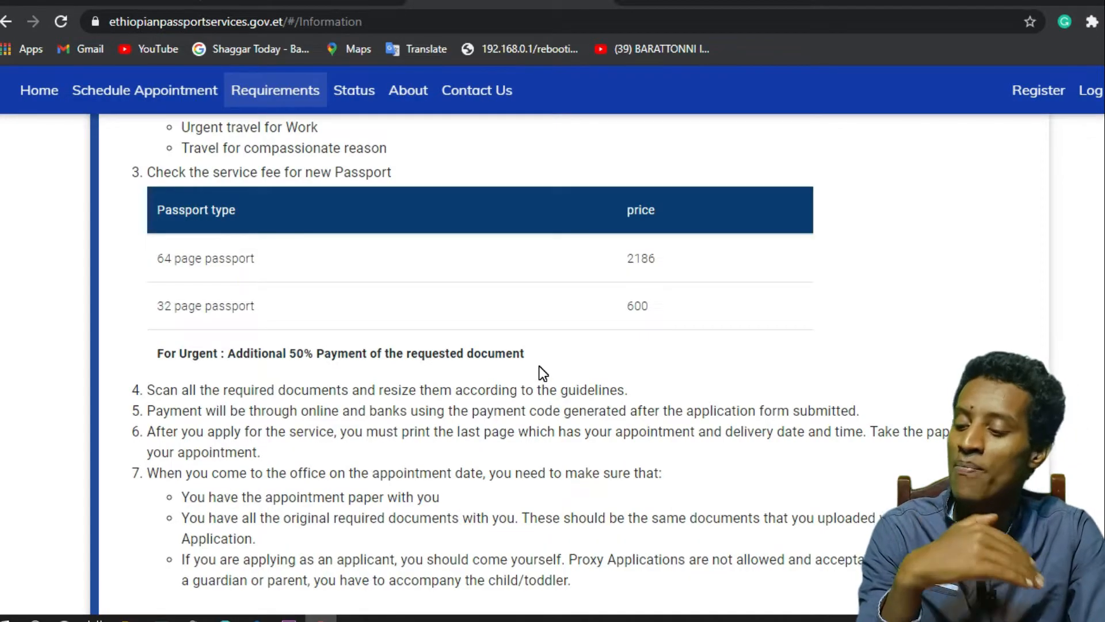
Read the New Passport instructions on scanning documents, paying with the payment code and attending the office appointment.
{"action": "scroll", "coordinate": [539, 368], "scroll_direction": "down", "scroll_amount": 2}
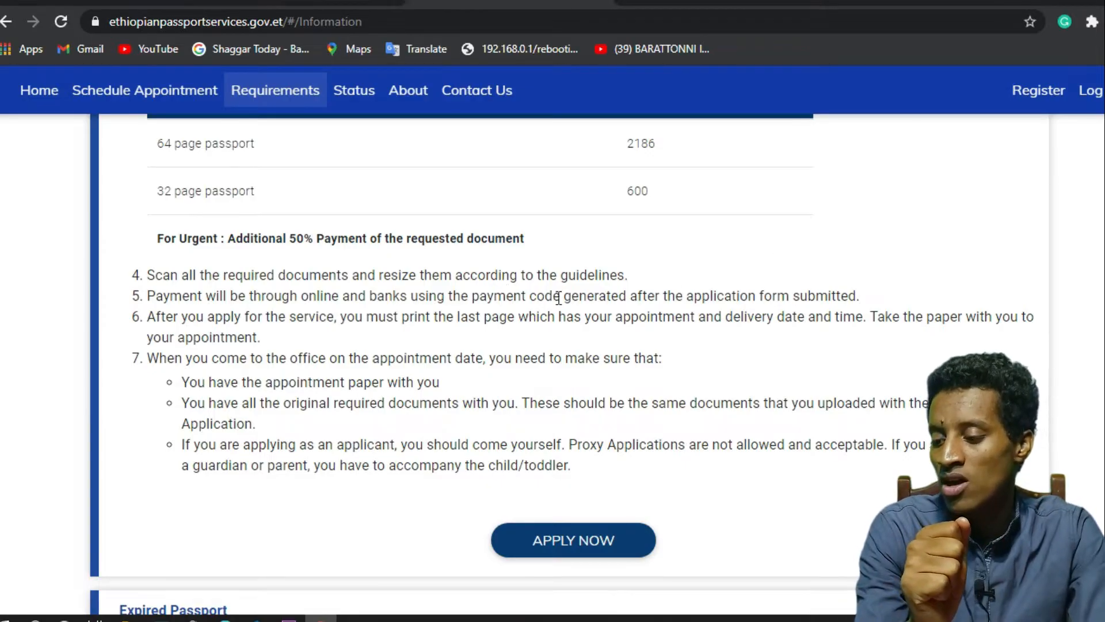
{"action": "left_click_drag", "start_coordinate": [559, 295], "coordinate": [849, 299]}
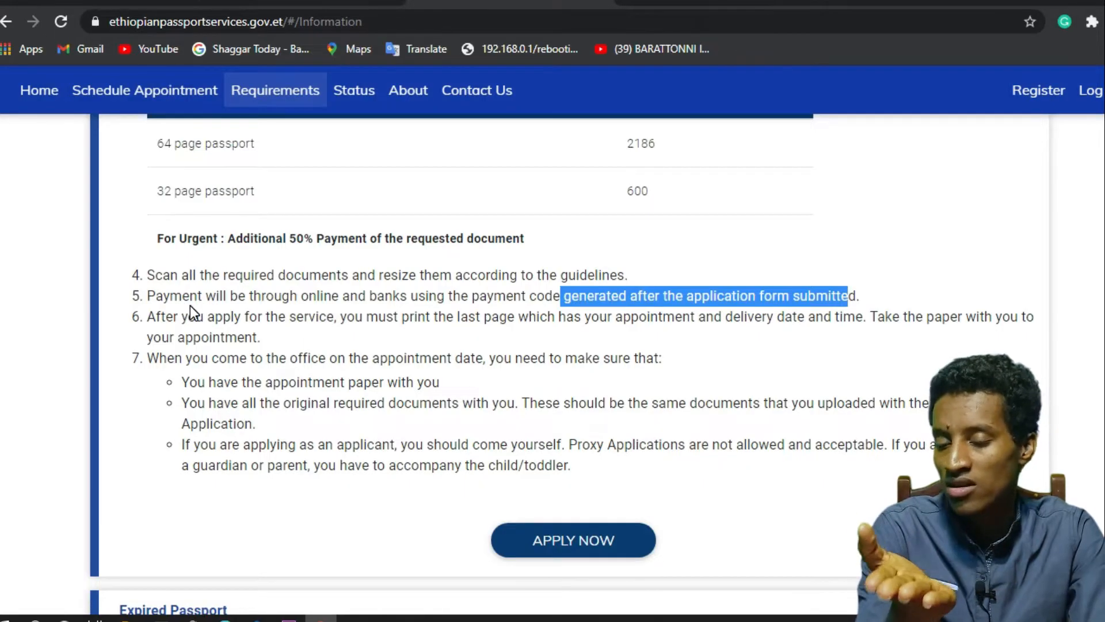
{"action": "scroll", "coordinate": [190, 308], "scroll_direction": "down", "scroll_amount": 1}
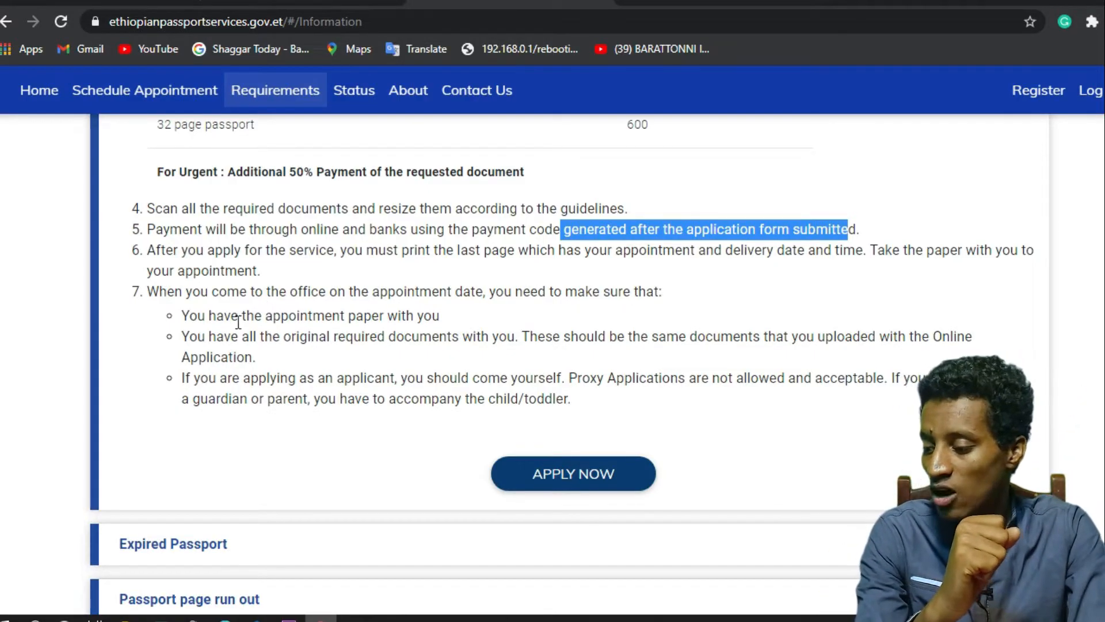
{"action": "left_click_drag", "start_coordinate": [190, 316], "coordinate": [524, 313]}
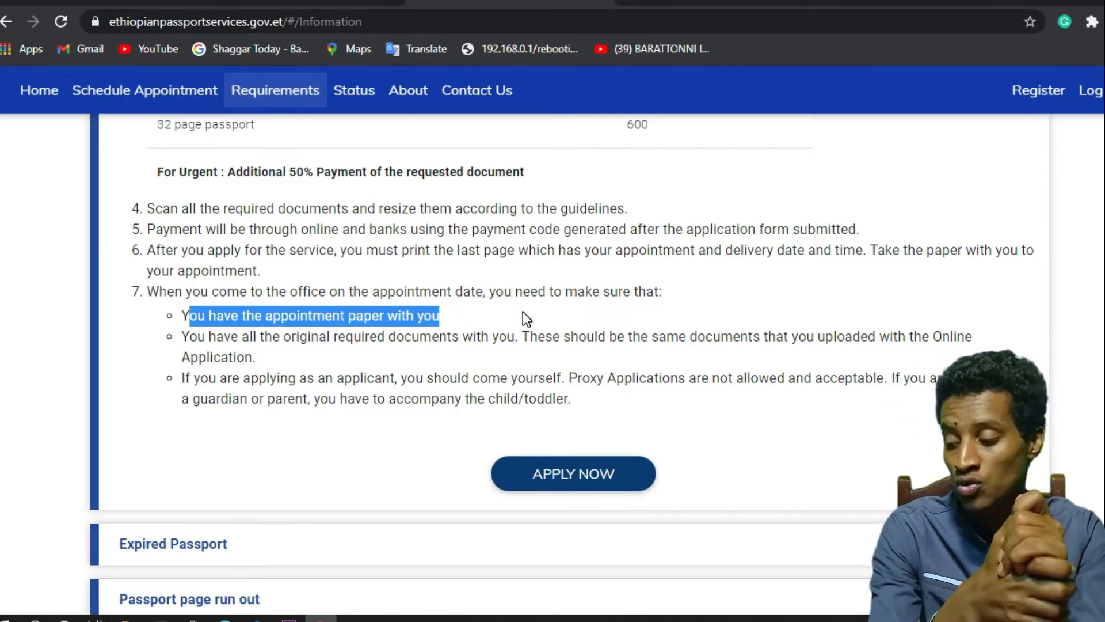
Expand the Expired Passport section and read through its required documents, fees and instructions.
{"action": "scroll", "coordinate": [522, 312], "scroll_direction": "up", "scroll_amount": 10}
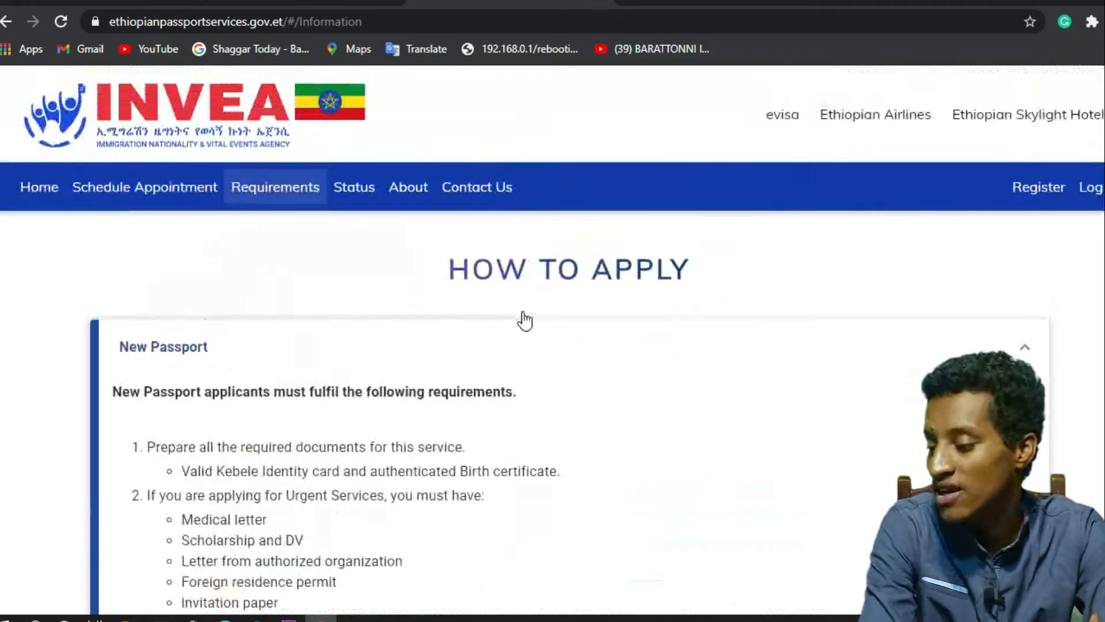
{"action": "scroll", "coordinate": [524, 320], "scroll_direction": "down", "scroll_amount": 7}
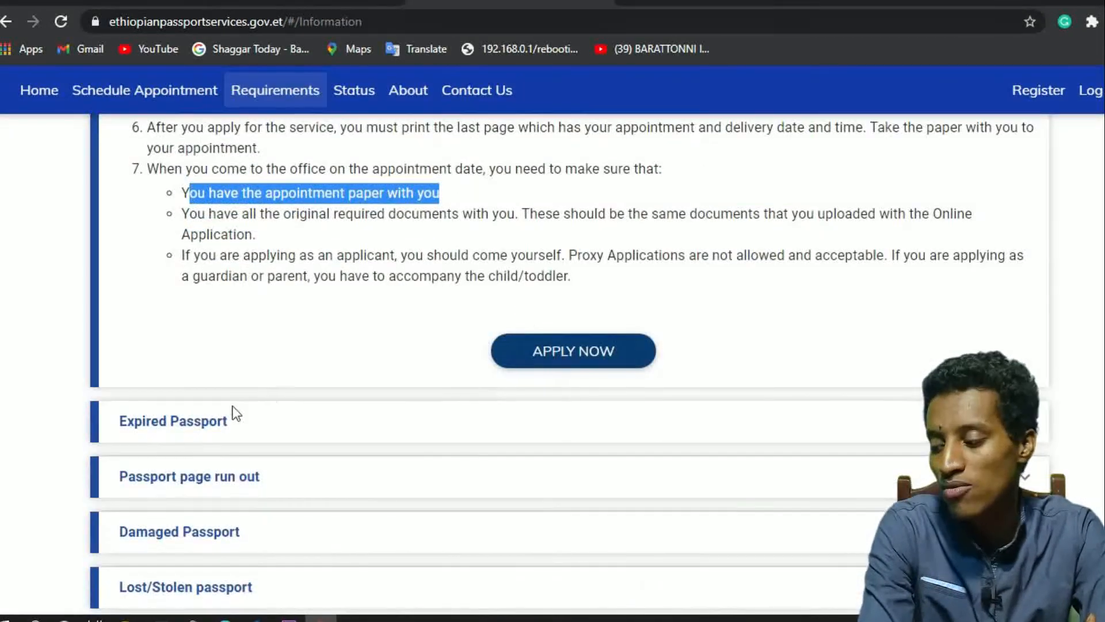
{"action": "left_click", "coordinate": [160, 442]}
{"action": "scroll", "coordinate": [161, 443], "scroll_direction": "down", "scroll_amount": 8}
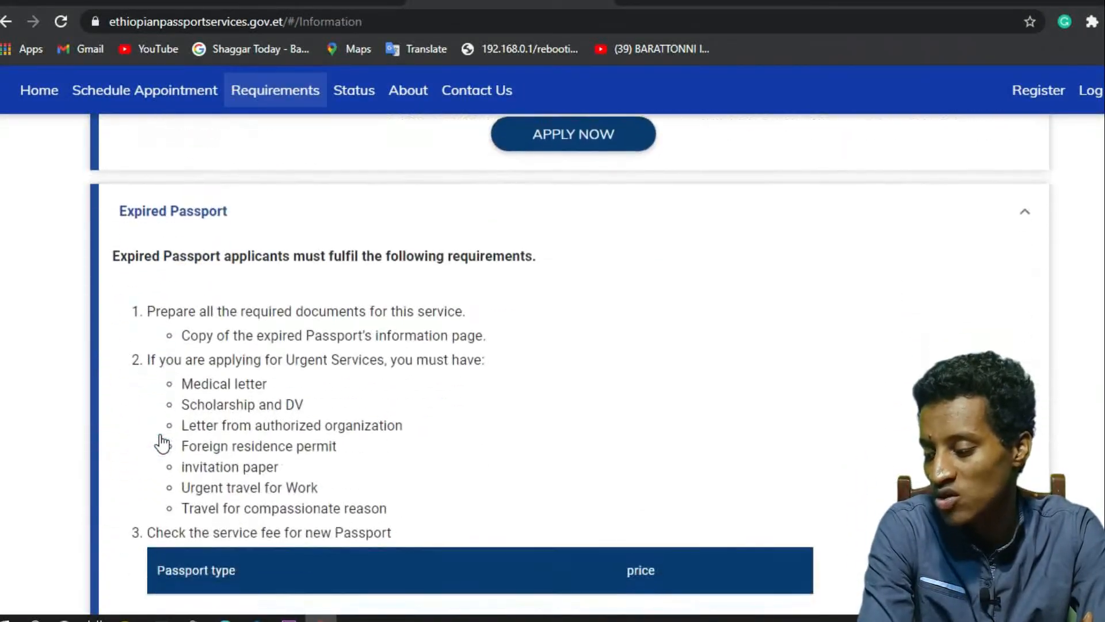
{"action": "scroll", "coordinate": [243, 318], "scroll_direction": "up", "scroll_amount": 4}
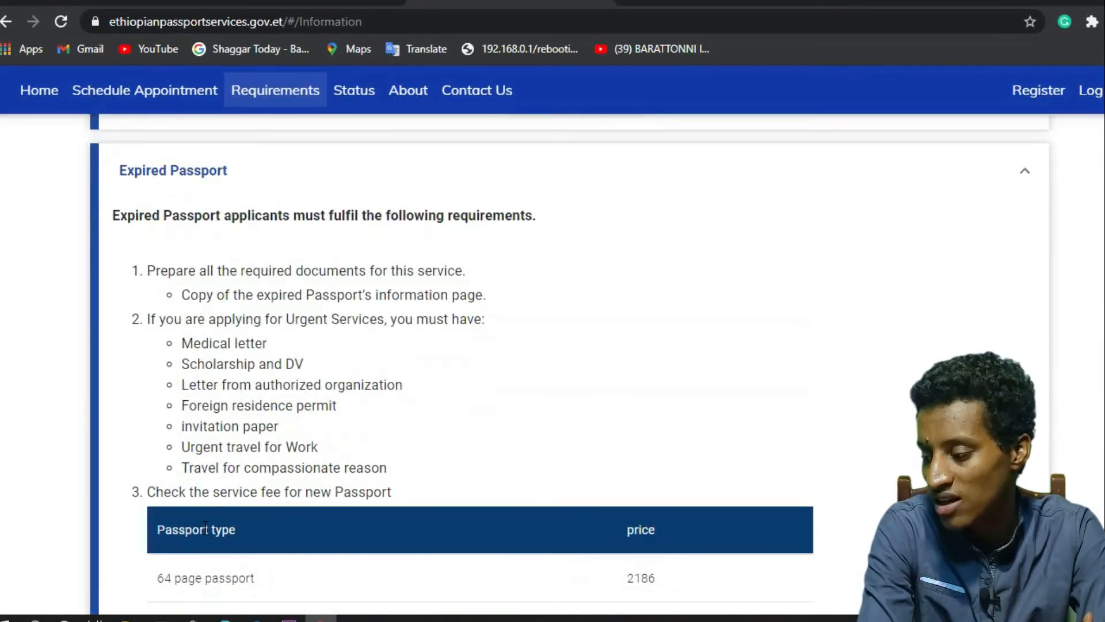
{"action": "scroll", "coordinate": [206, 527], "scroll_direction": "down", "scroll_amount": 8}
{"action": "scroll", "coordinate": [205, 527], "scroll_direction": "up", "scroll_amount": 6}
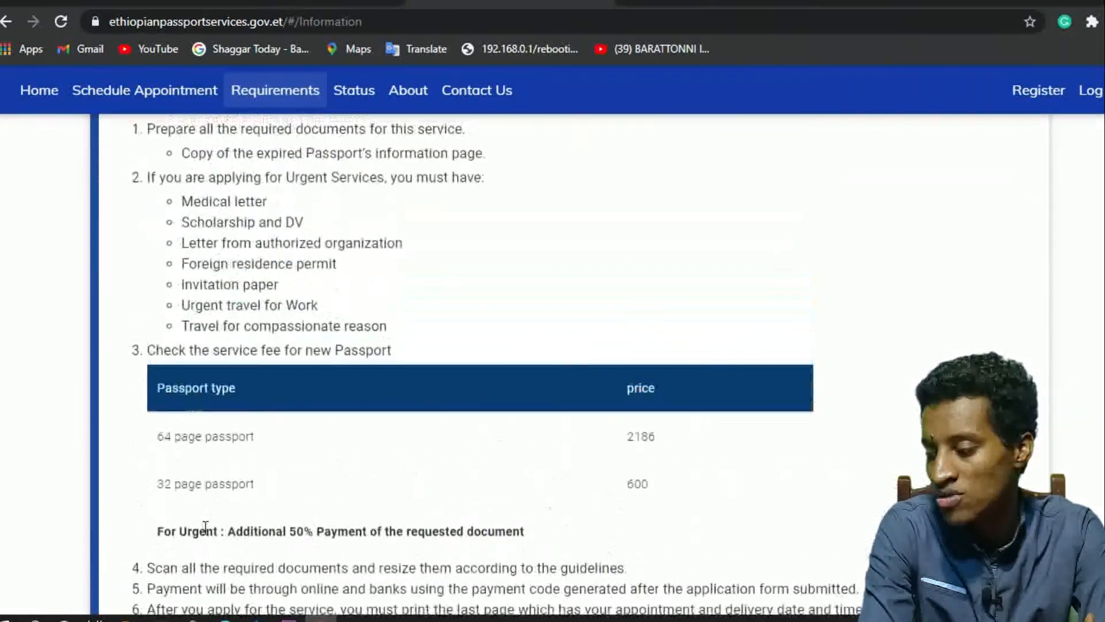
{"action": "scroll", "coordinate": [206, 527], "scroll_direction": "down", "scroll_amount": 10}
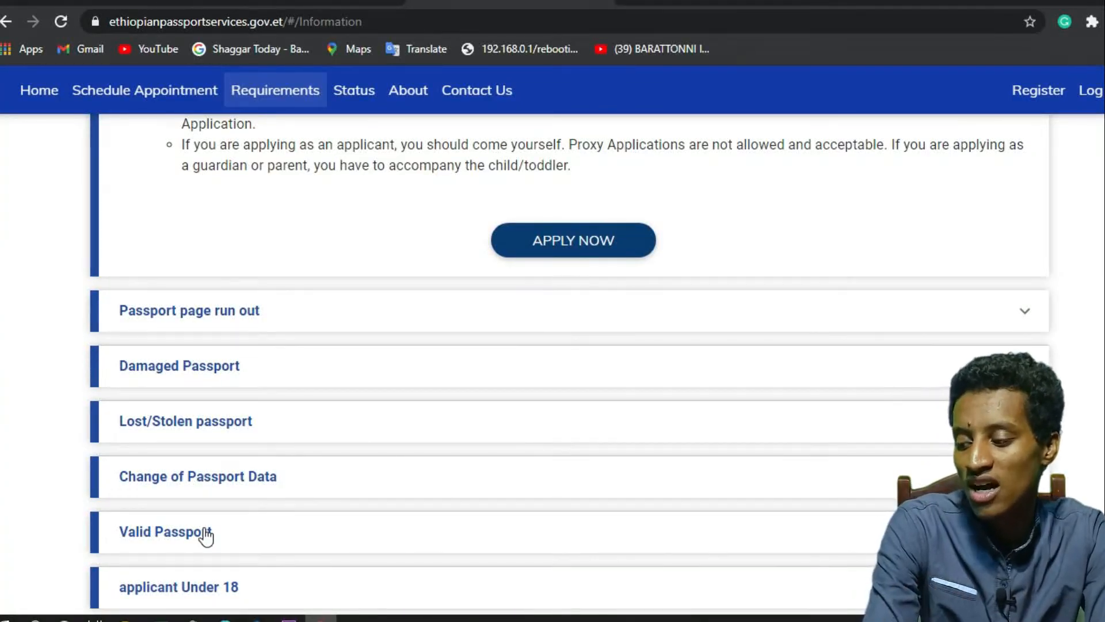
Look over the remaining requirement categories, from Passport page run out through Emergency.
{"action": "scroll", "coordinate": [236, 443], "scroll_direction": "down", "scroll_amount": 2}
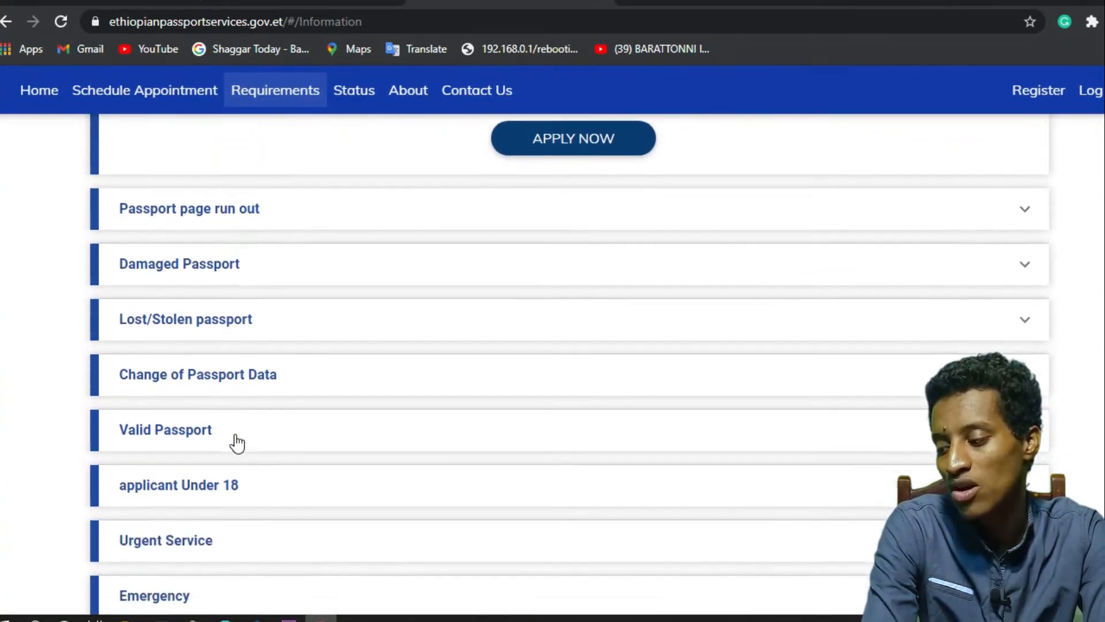
{"action": "scroll", "coordinate": [236, 444], "scroll_direction": "down", "scroll_amount": 3}
{"action": "scroll", "coordinate": [234, 444], "scroll_direction": "up", "scroll_amount": 17}
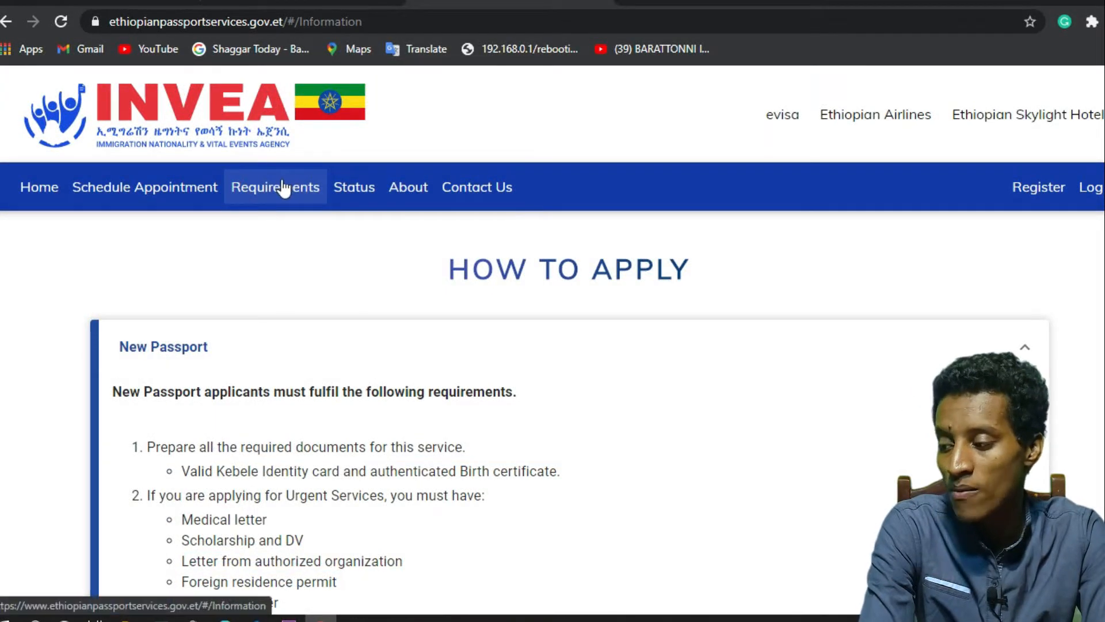
Return to the home page and start a new passport application.
{"action": "left_click", "coordinate": [39, 187]}
{"action": "scroll", "coordinate": [236, 414], "scroll_direction": "down", "scroll_amount": 5}
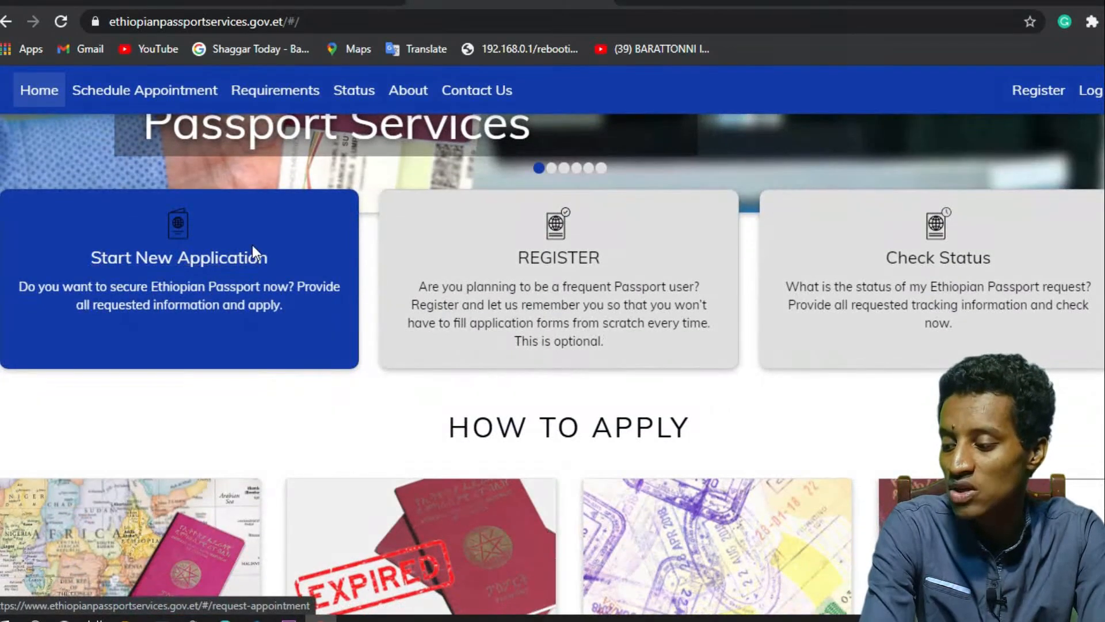
{"action": "left_click", "coordinate": [250, 251]}
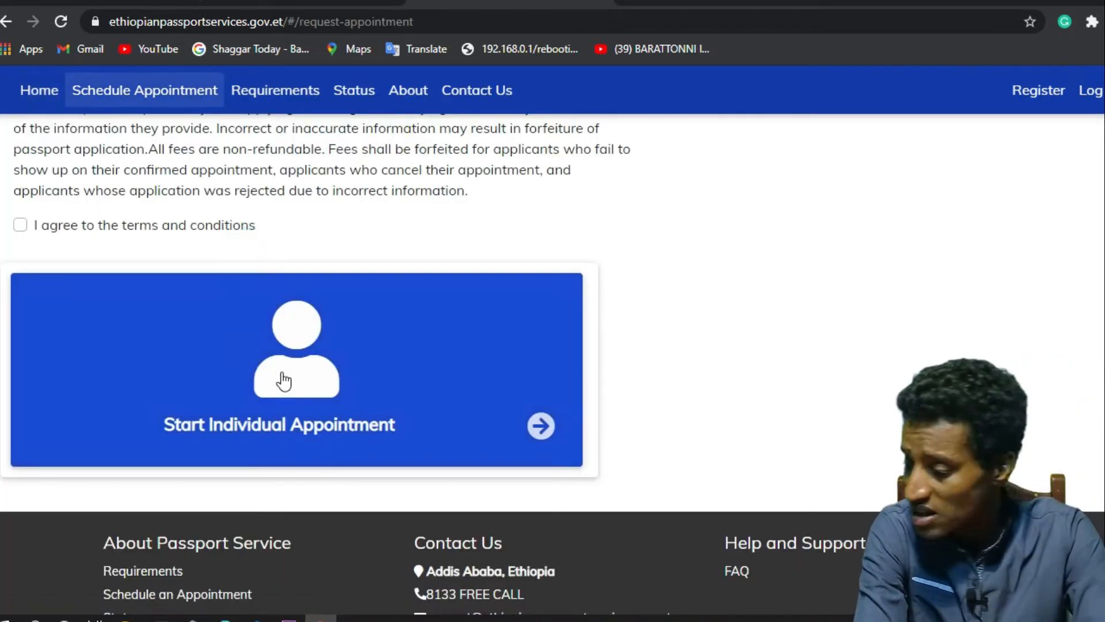
Review the eligibility rules and the terms and conditions for requesting a passport appointment.
{"action": "scroll", "coordinate": [284, 381], "scroll_direction": "up", "scroll_amount": 6}
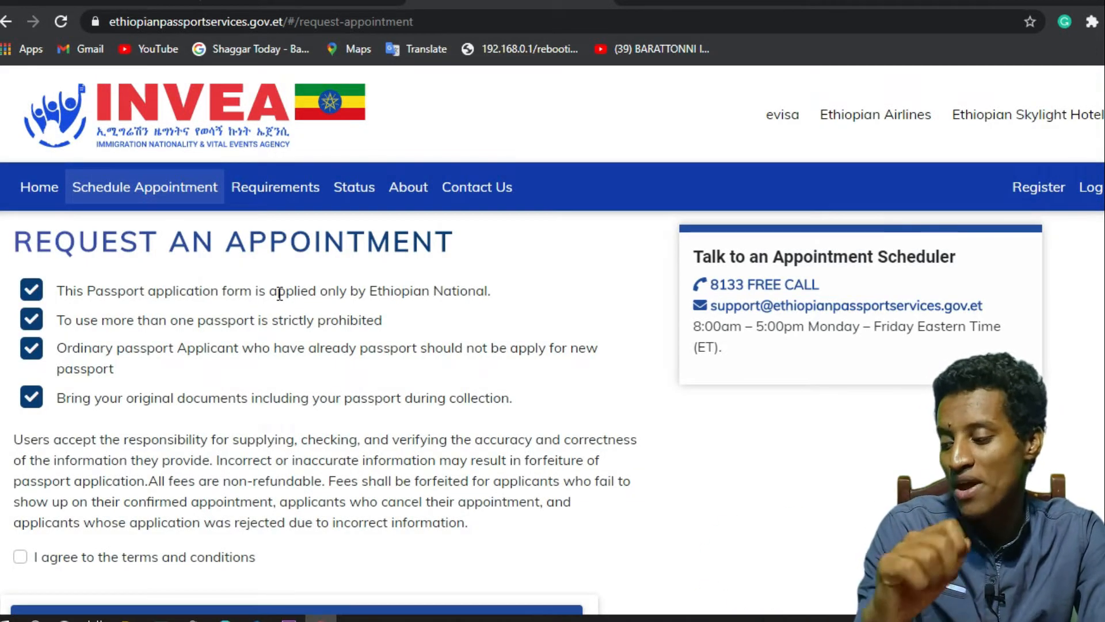
{"action": "scroll", "coordinate": [279, 294], "scroll_direction": "down", "scroll_amount": 4}
{"action": "scroll", "coordinate": [281, 298], "scroll_direction": "up", "scroll_amount": 5}
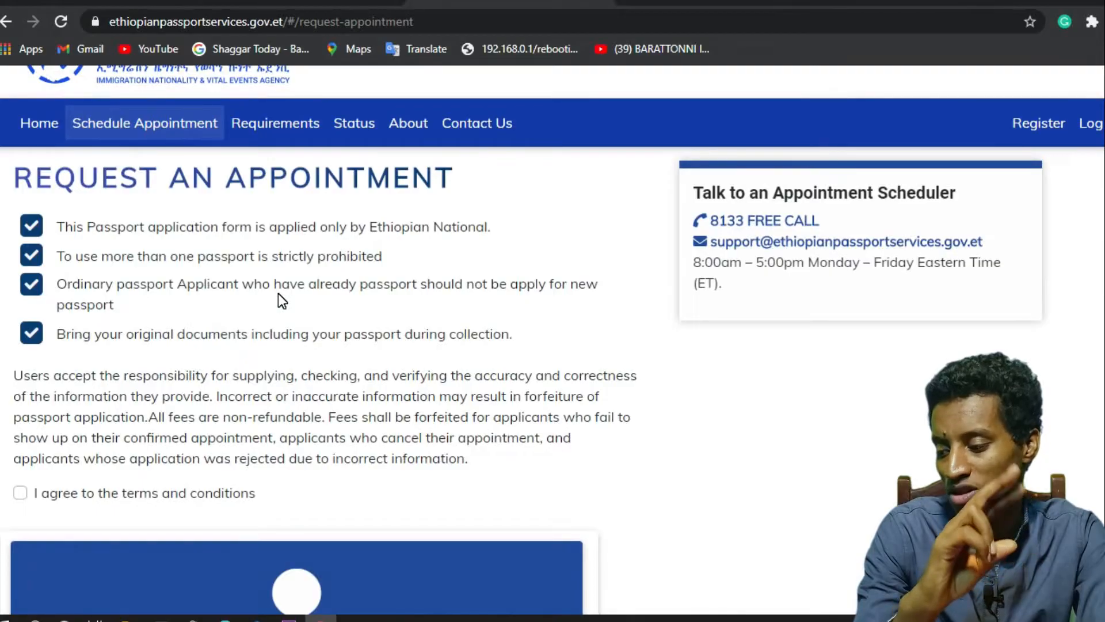
{"action": "scroll", "coordinate": [278, 294], "scroll_direction": "down", "scroll_amount": 2}
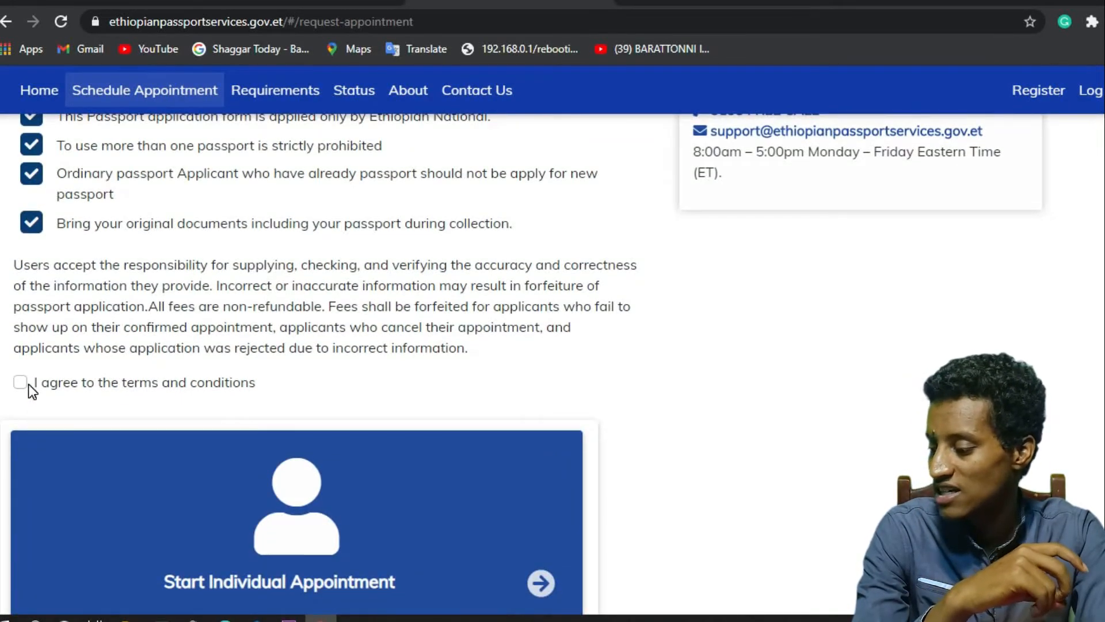
Agree to the terms and conditions and start an individual appointment.
{"action": "scroll", "coordinate": [29, 385], "scroll_direction": "down", "scroll_amount": 3}
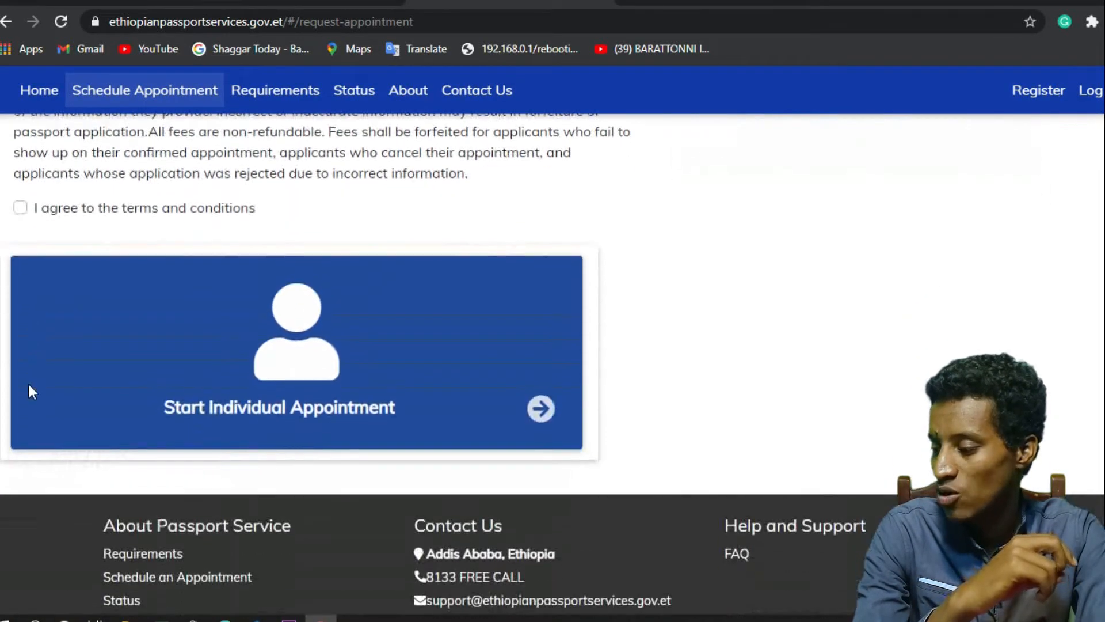
{"action": "left_click", "coordinate": [17, 208]}
{"action": "left_click", "coordinate": [186, 277]}
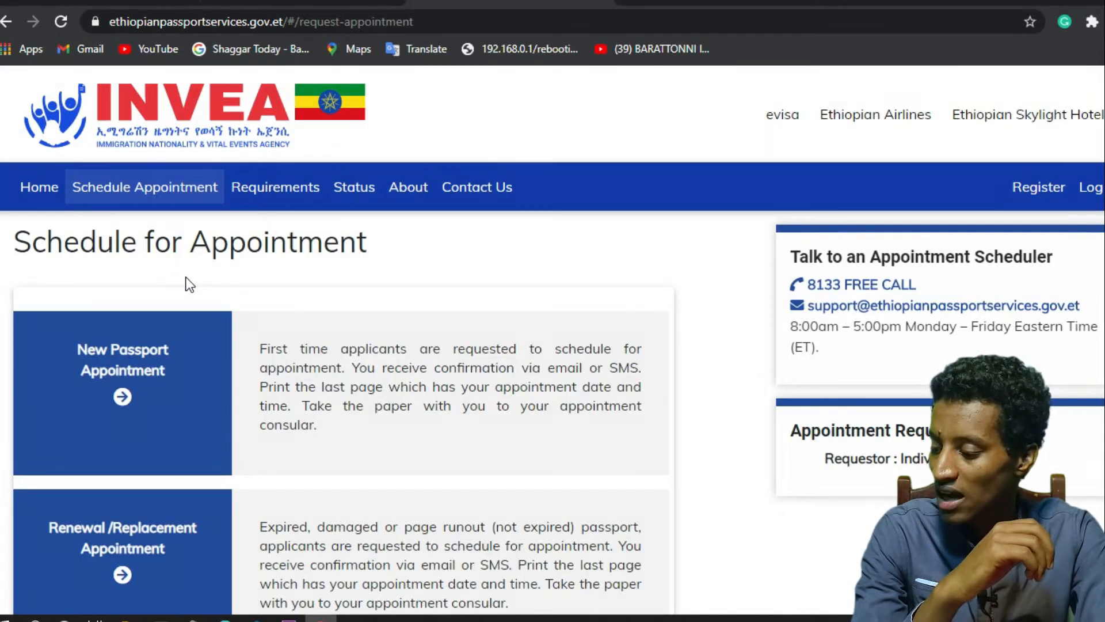
Review the available appointment types and choose New Passport Appointment.
{"action": "scroll", "coordinate": [189, 284], "scroll_direction": "down", "scroll_amount": 4}
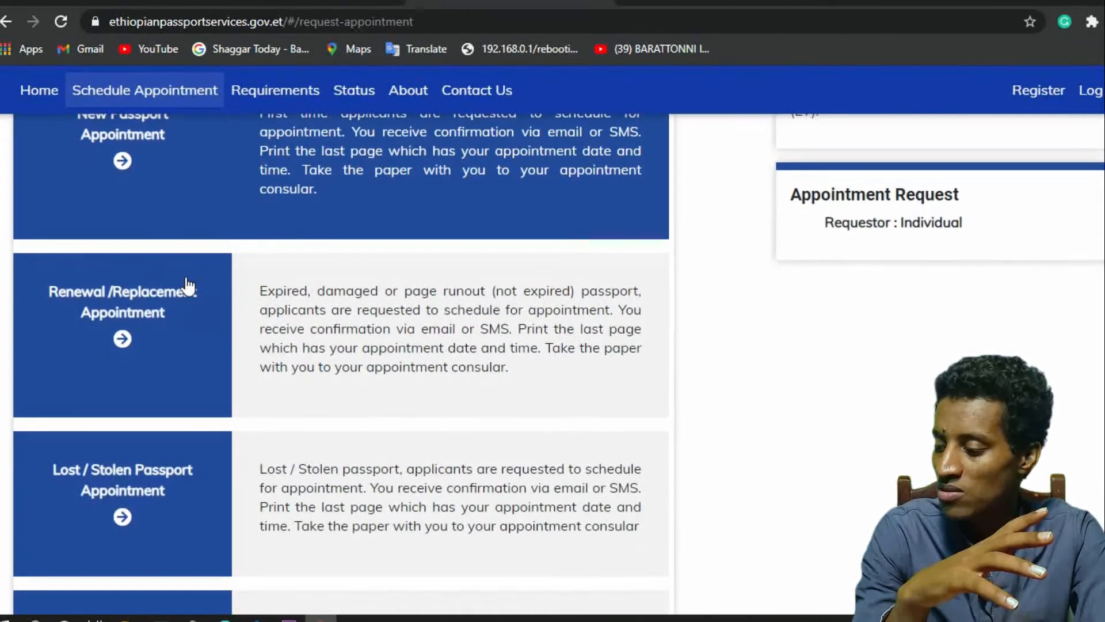
{"action": "scroll", "coordinate": [226, 295], "scroll_direction": "down", "scroll_amount": 1}
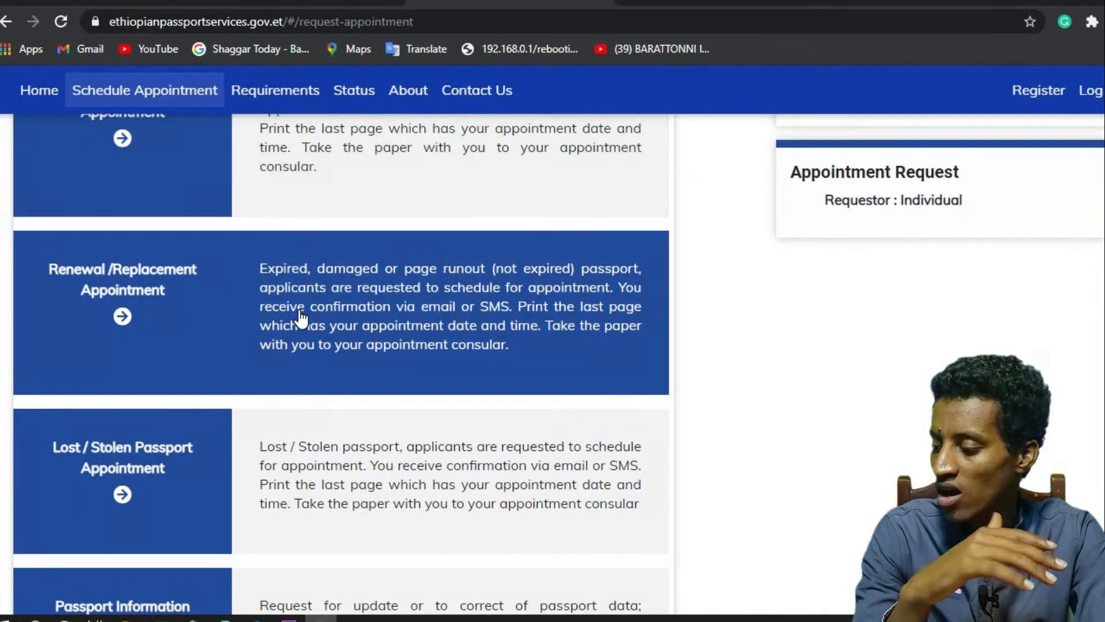
{"action": "scroll", "coordinate": [300, 317], "scroll_direction": "down", "scroll_amount": 4}
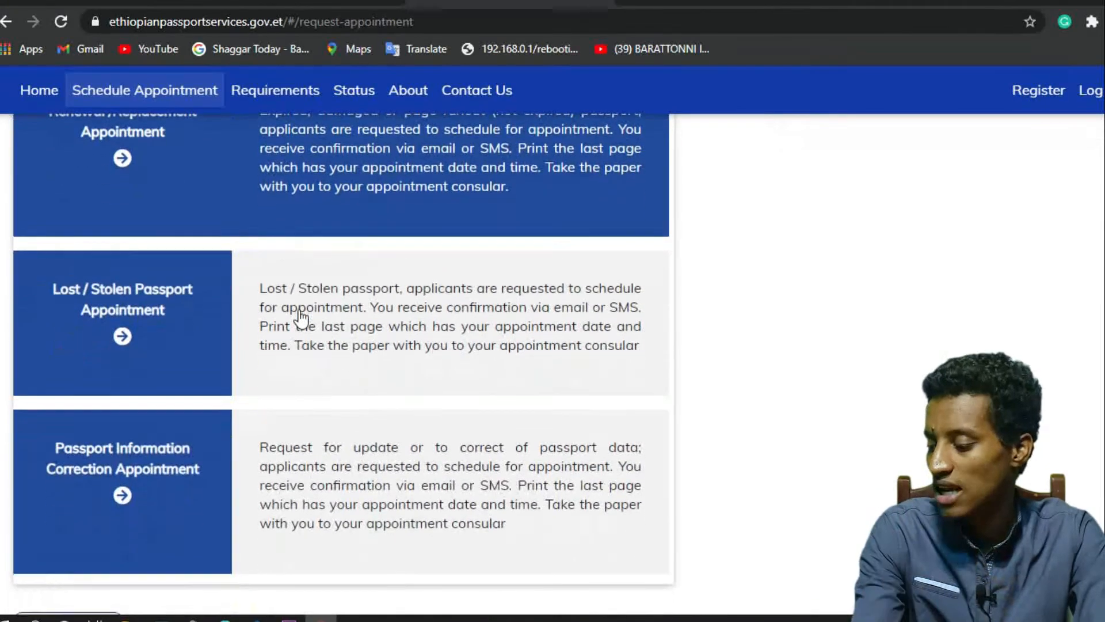
{"action": "scroll", "coordinate": [279, 473], "scroll_direction": "up", "scroll_amount": 9}
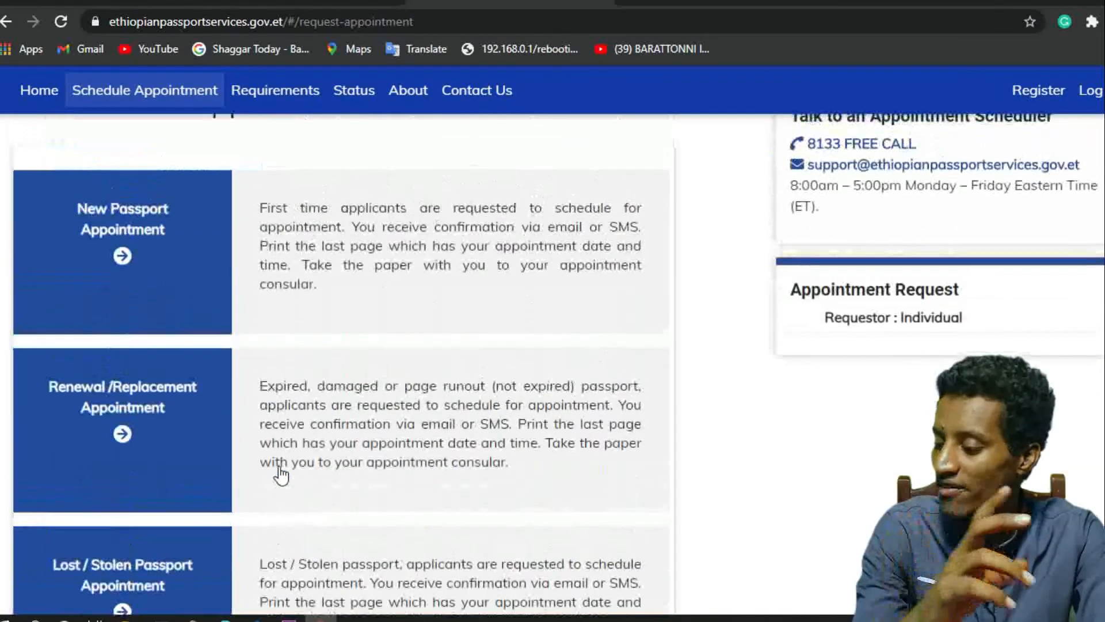
{"action": "left_click", "coordinate": [152, 393]}
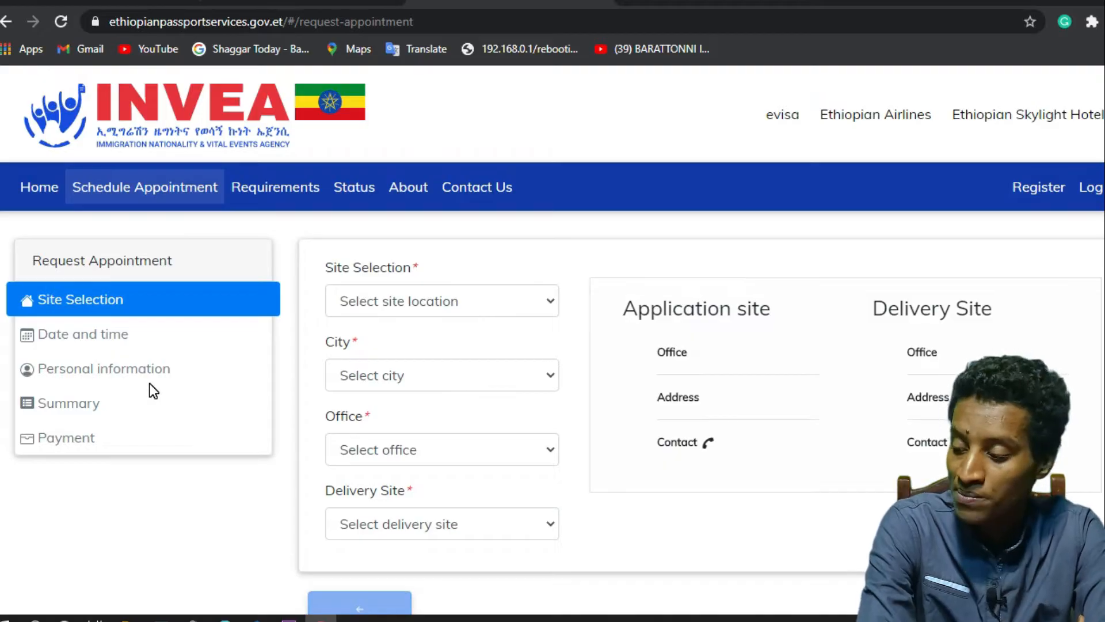
Set the application site to Oromia and its city to Adama.
{"action": "left_click", "coordinate": [465, 309]}
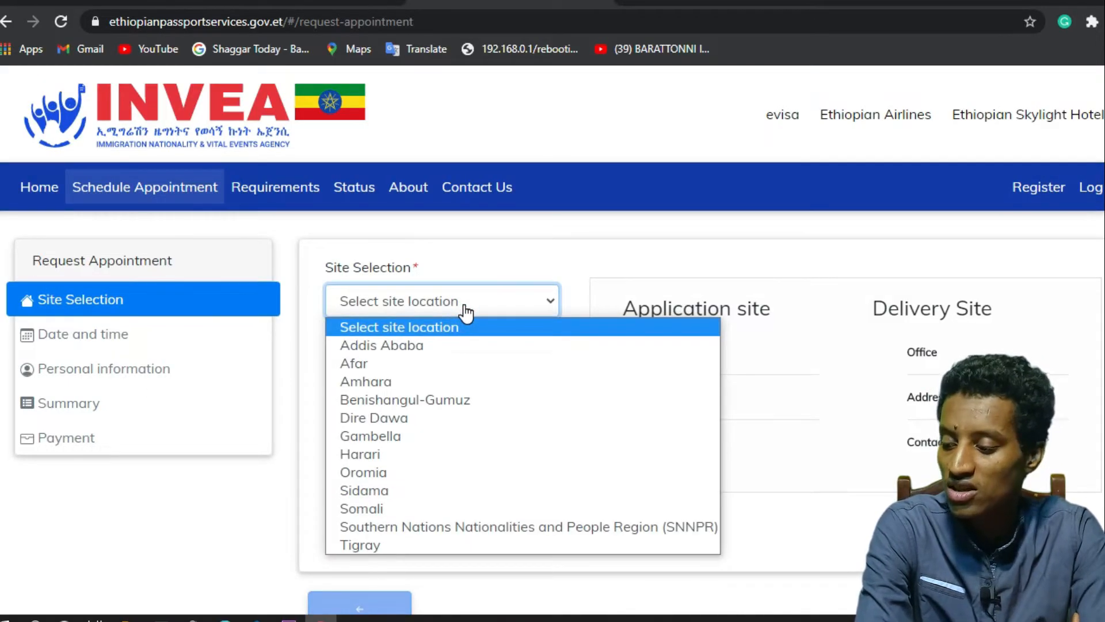
{"action": "left_click", "coordinate": [358, 479]}
{"action": "left_click", "coordinate": [469, 396]}
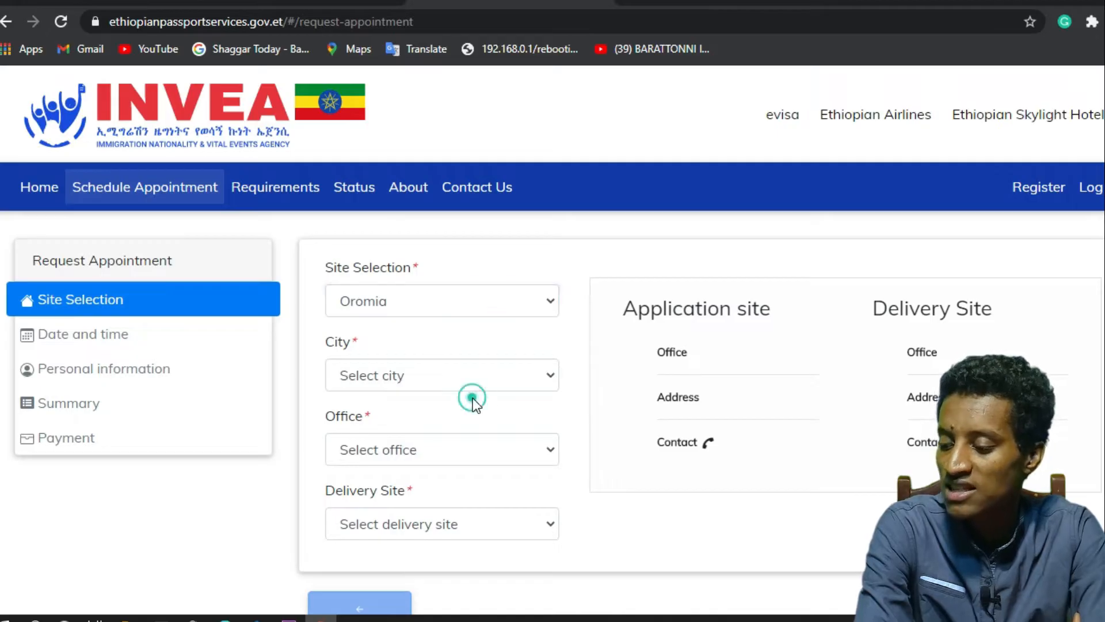
{"action": "left_click", "coordinate": [471, 385]}
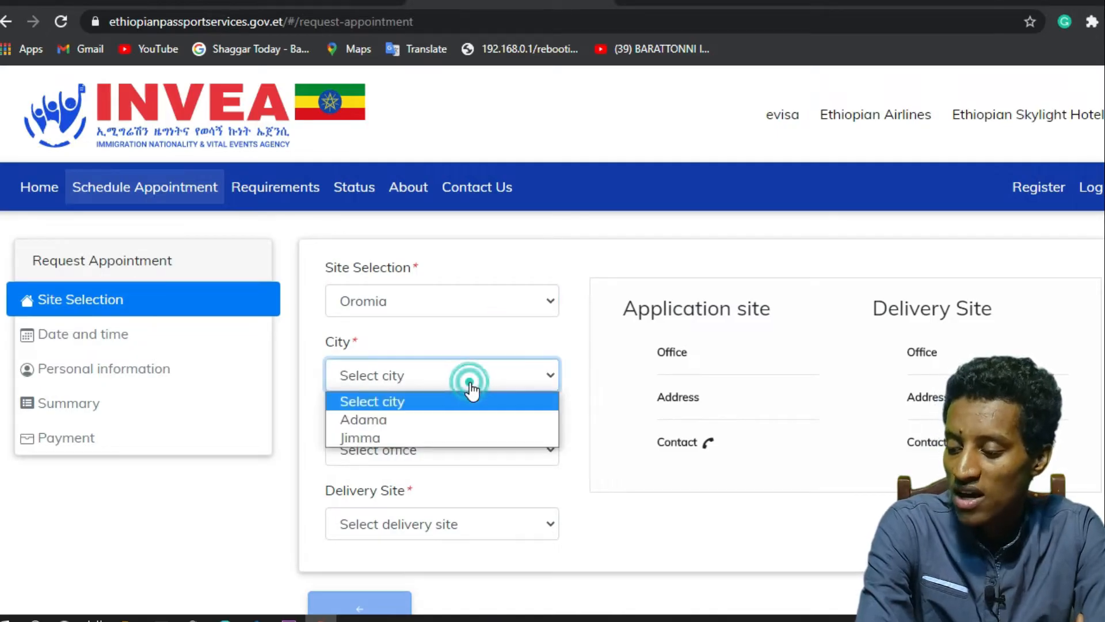
{"action": "left_click", "coordinate": [382, 419]}
Choose Adama INVEA as the office and Adama Post Office as the delivery site, and continue to the date selection.
{"action": "left_click", "coordinate": [446, 453]}
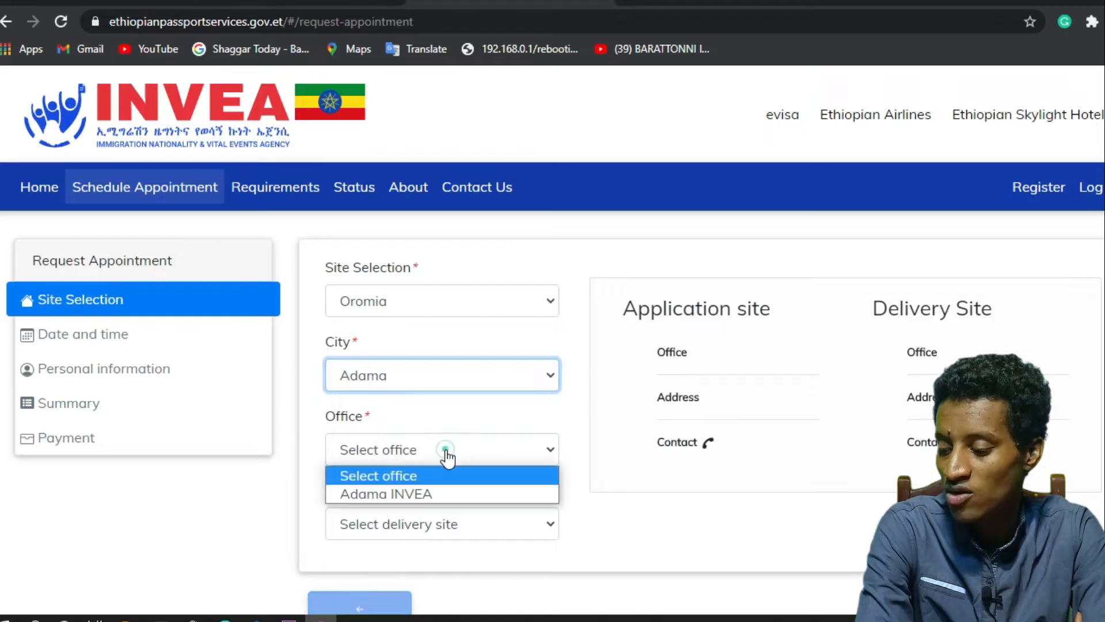
{"action": "left_click", "coordinate": [447, 493]}
{"action": "left_click", "coordinate": [467, 523]}
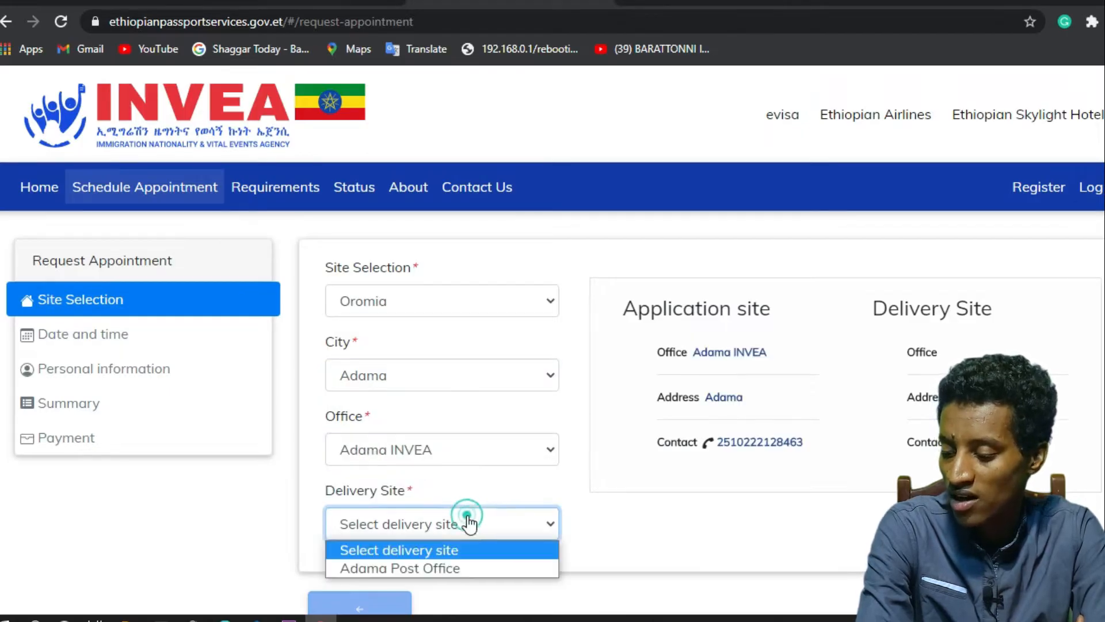
{"action": "left_click", "coordinate": [443, 569]}
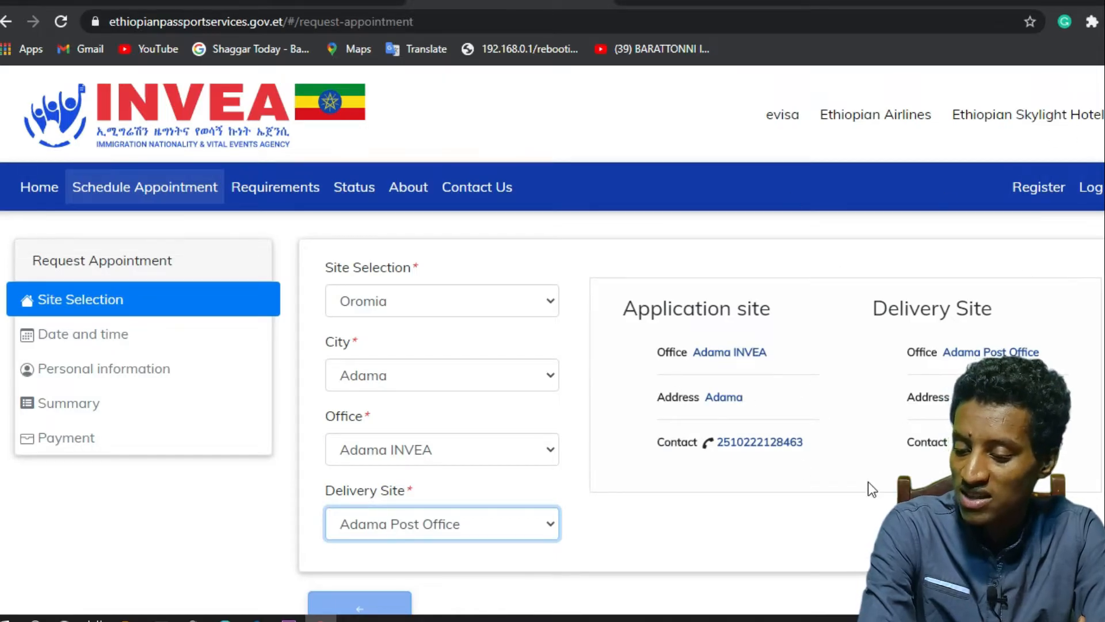
{"action": "scroll", "coordinate": [679, 487], "scroll_direction": "down", "scroll_amount": 4}
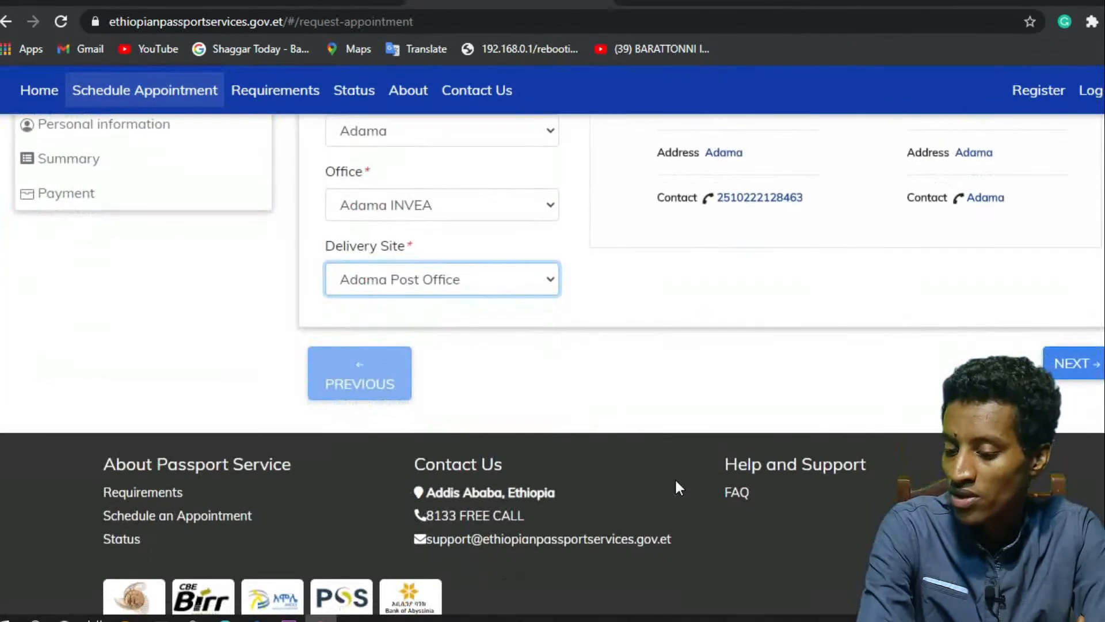
{"action": "left_click", "coordinate": [1070, 363]}
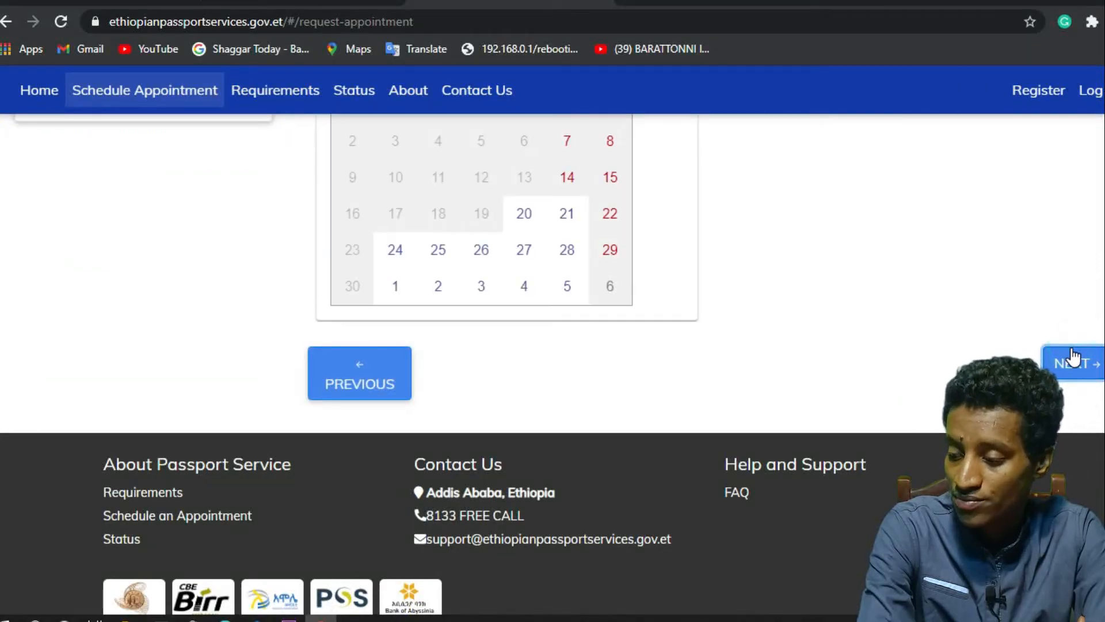
Select Friday, November 20, 2020 as the appointment date.
{"action": "scroll", "coordinate": [630, 276], "scroll_direction": "up", "scroll_amount": 5}
{"action": "scroll", "coordinate": [632, 276], "scroll_direction": "down", "scroll_amount": 1}
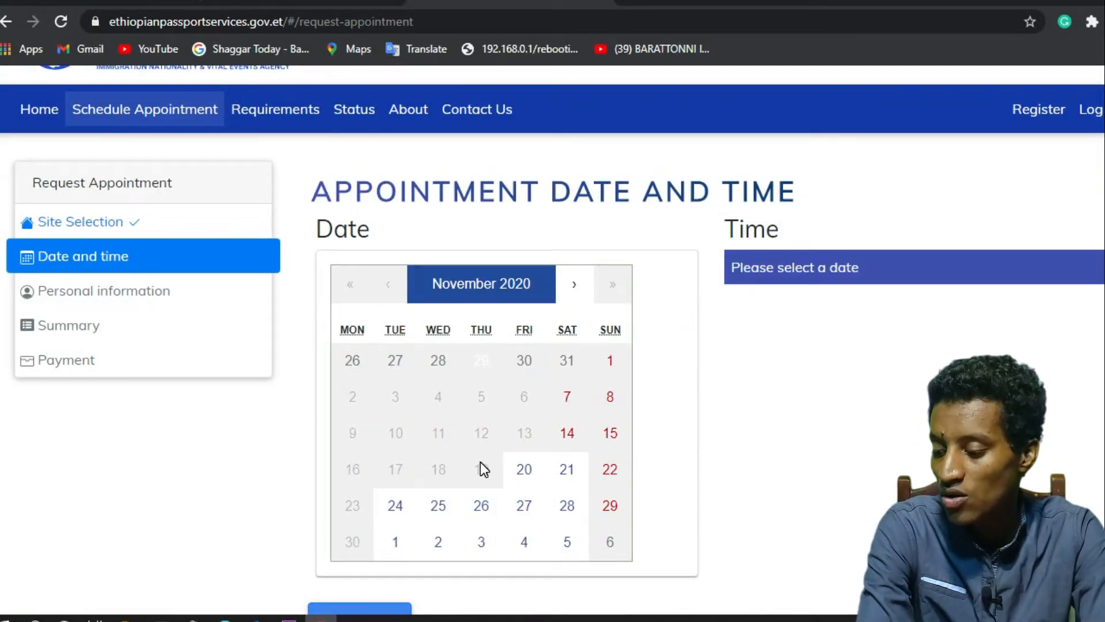
{"action": "left_click", "coordinate": [526, 475]}
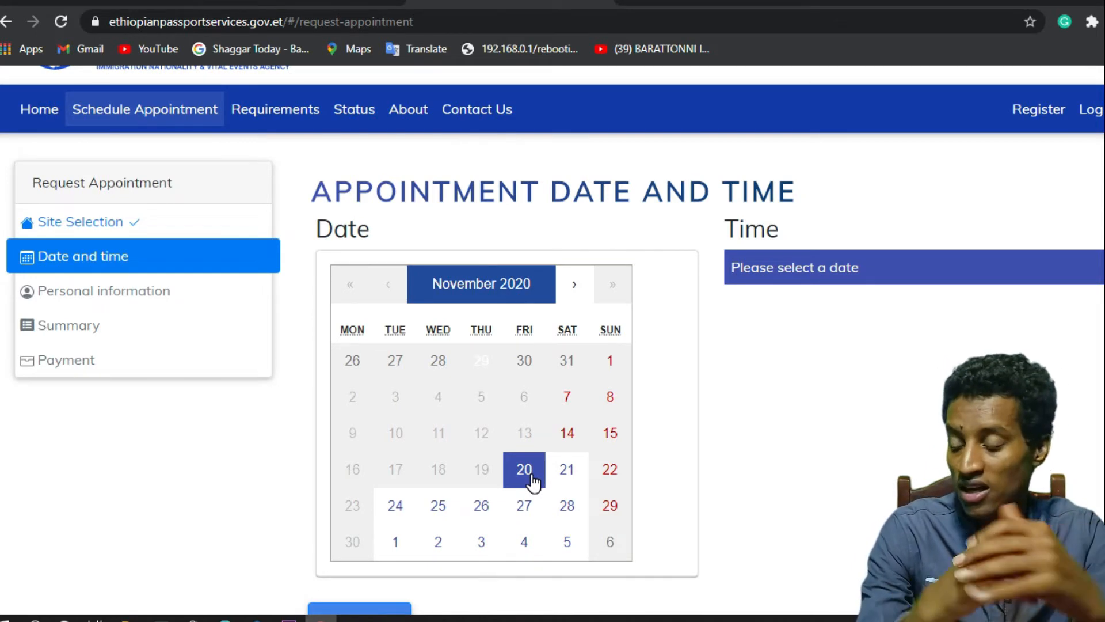
{"action": "scroll", "coordinate": [533, 483], "scroll_direction": "down", "scroll_amount": 1}
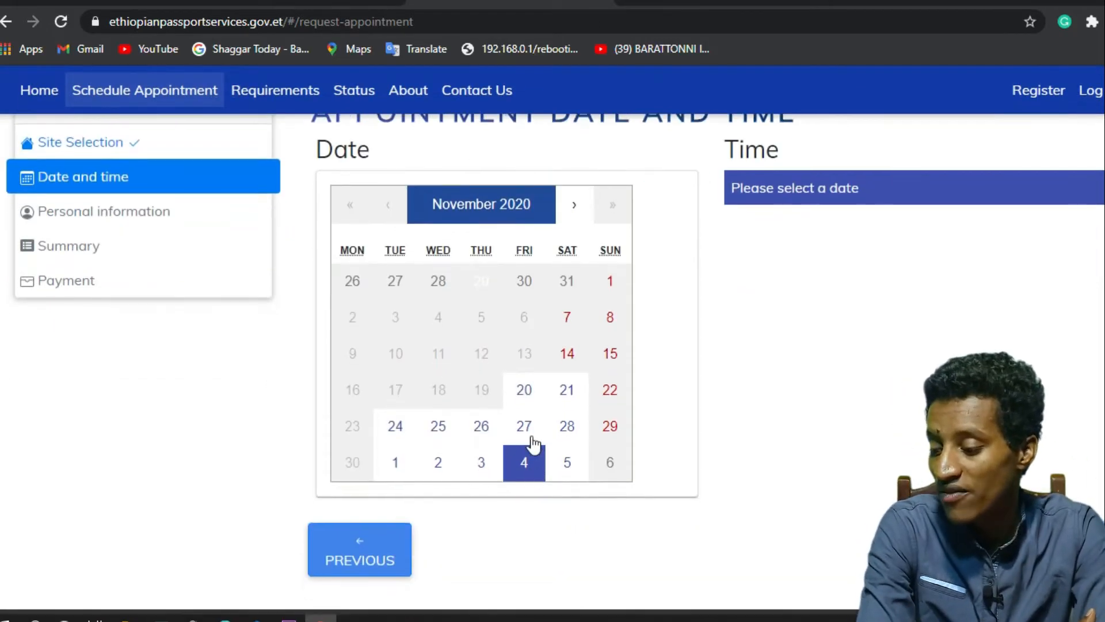
{"action": "left_click", "coordinate": [532, 381]}
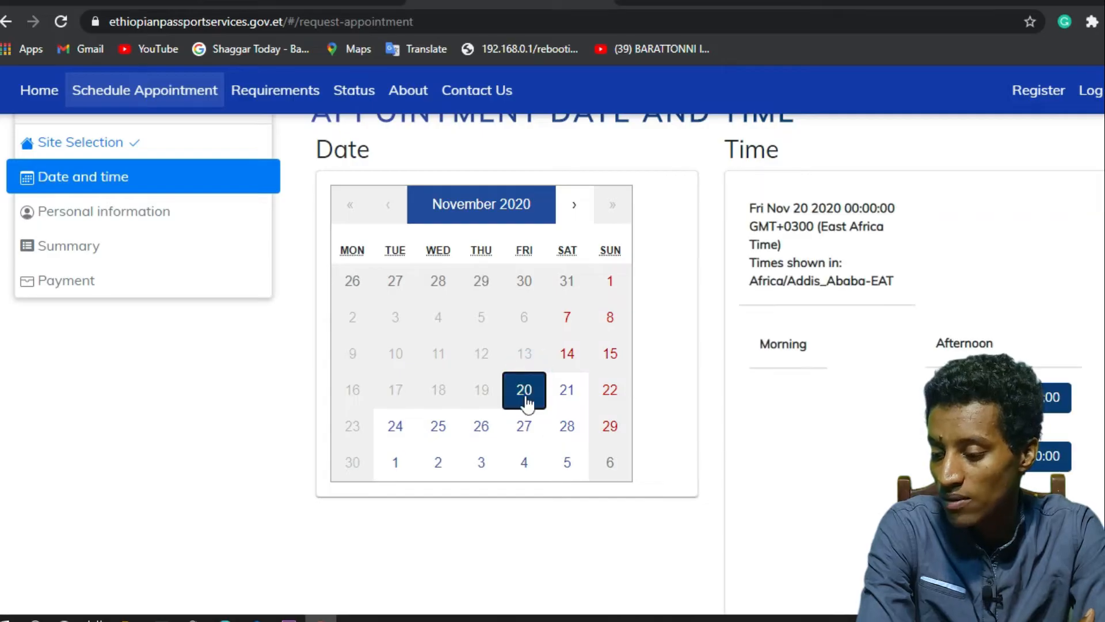
Pick the second afternoon time slot and continue to the personal information form.
{"action": "scroll", "coordinate": [839, 437], "scroll_direction": "down", "scroll_amount": 1}
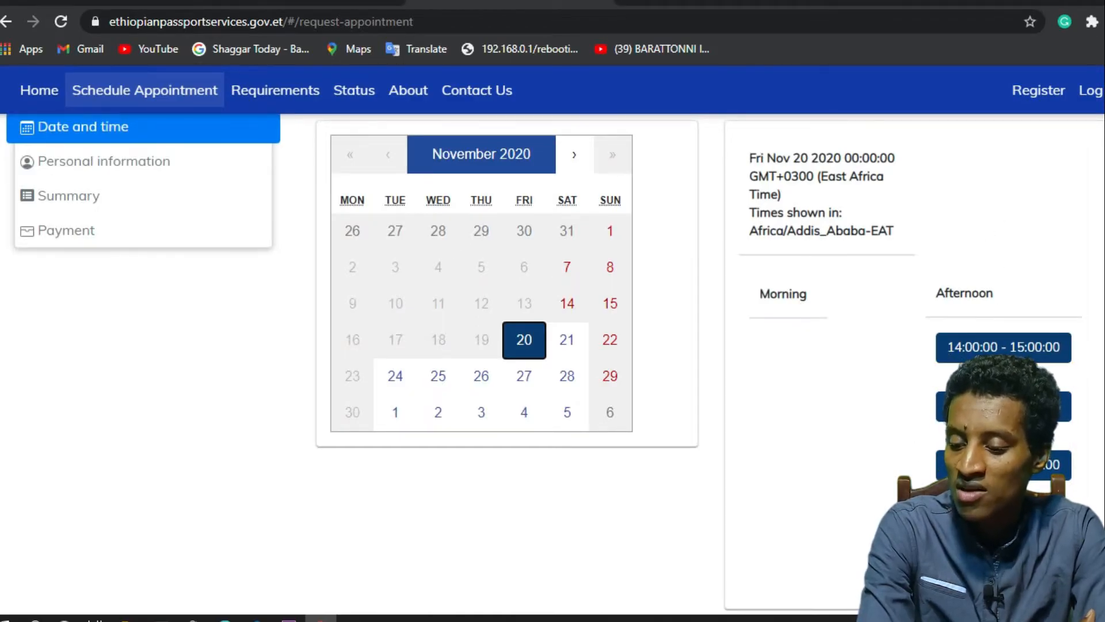
{"action": "left_click", "coordinate": [960, 406]}
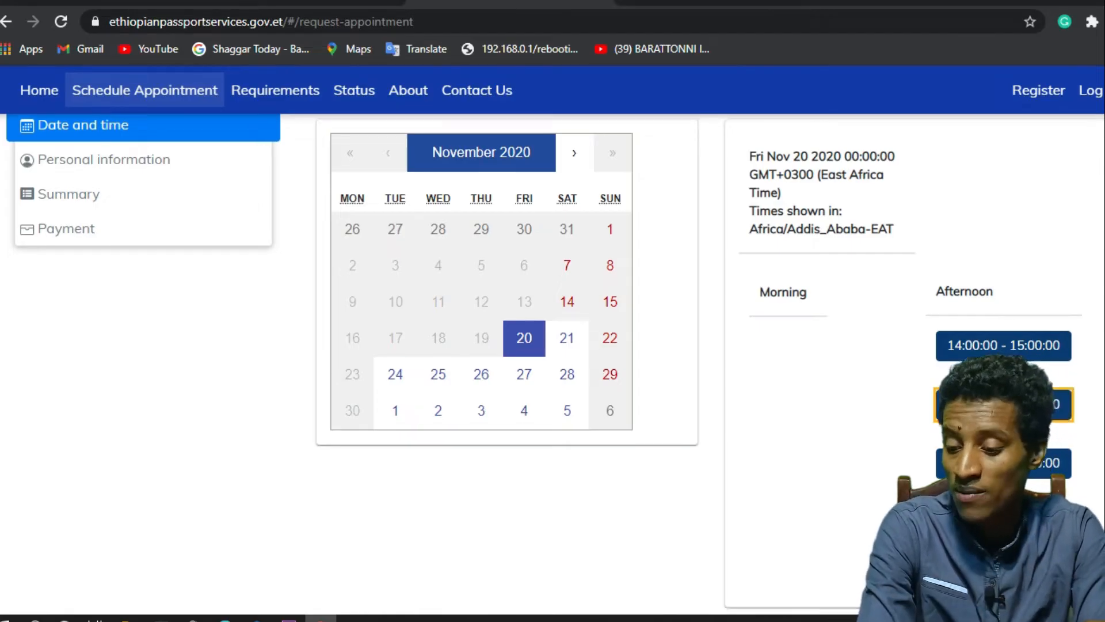
{"action": "scroll", "coordinate": [1028, 218], "scroll_direction": "down", "scroll_amount": 3}
{"action": "left_click", "coordinate": [1094, 465]}
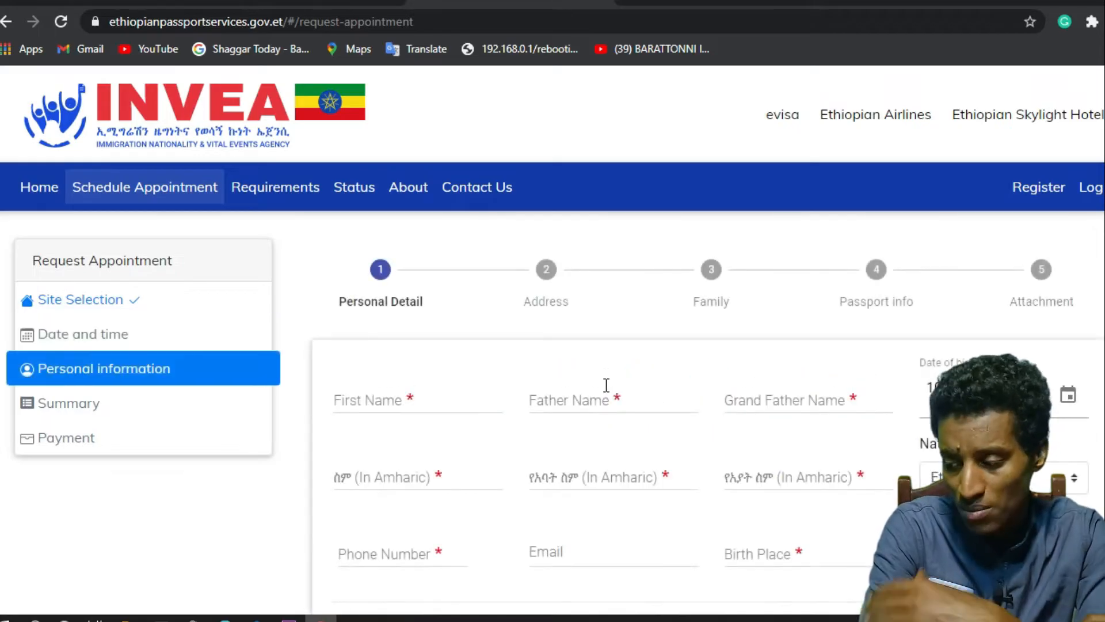
Go through the first name, father name and grandfather name fields of the Personal Detail form.
{"action": "scroll", "coordinate": [608, 392], "scroll_direction": "down", "scroll_amount": 2}
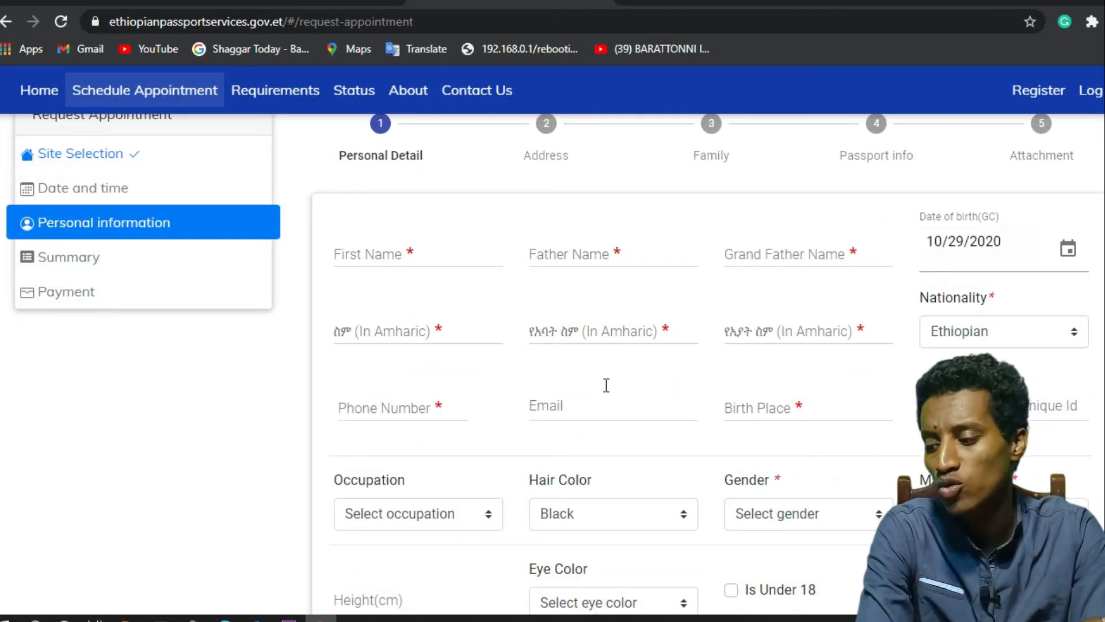
{"action": "left_click", "coordinate": [440, 249]}
{"action": "left_click", "coordinate": [417, 288]}
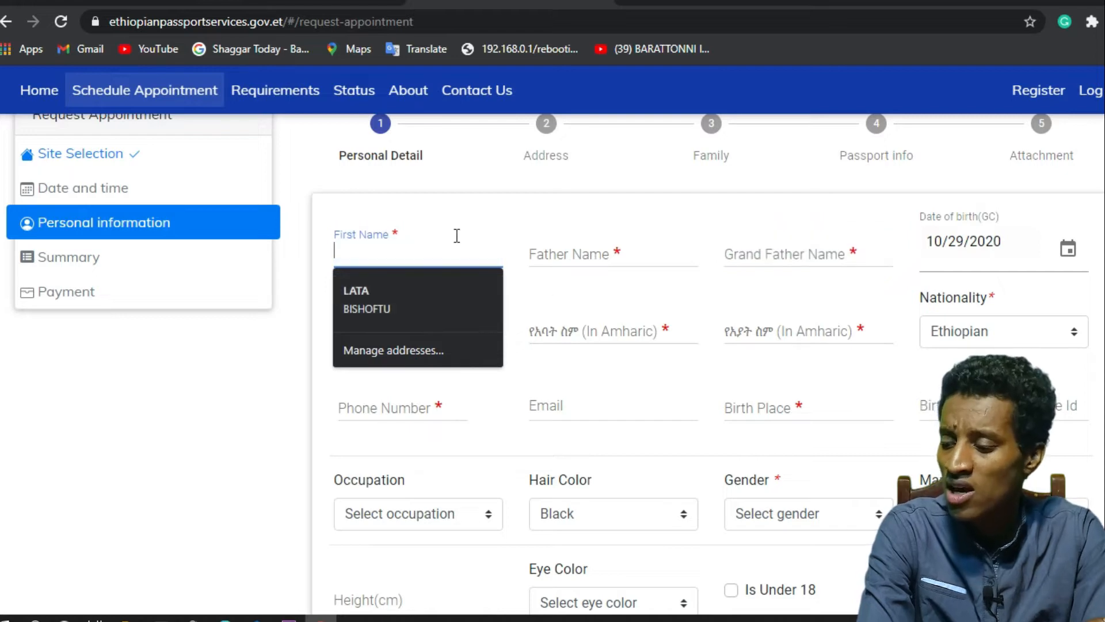
{"action": "left_click", "coordinate": [615, 255]}
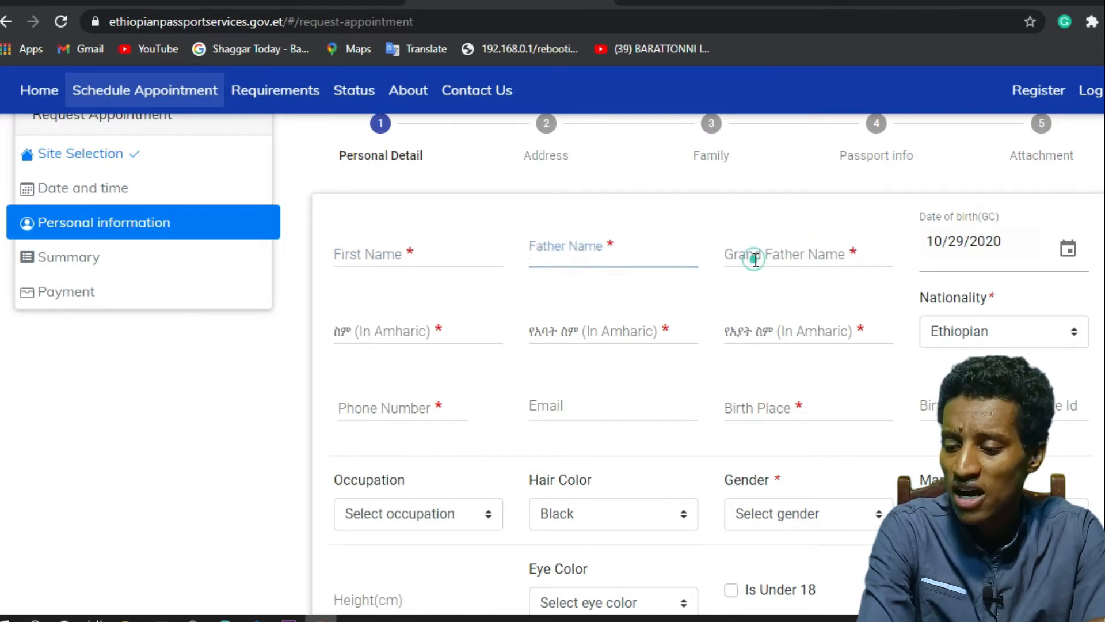
{"action": "left_click", "coordinate": [750, 257]}
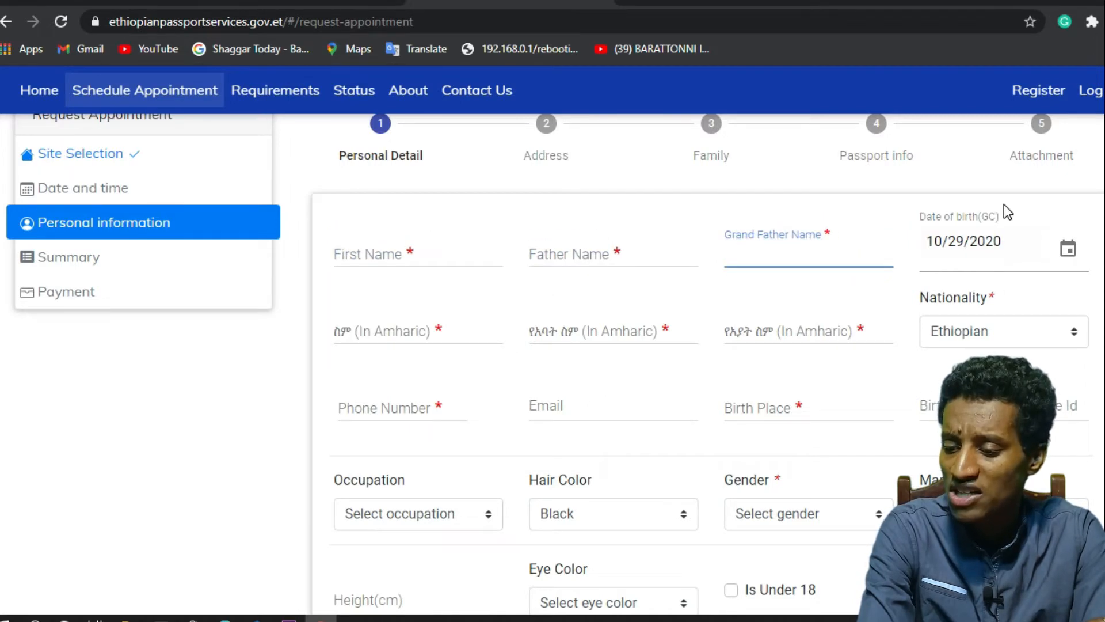
Try to replace the default date of birth with one written in day/month/year order.
{"action": "left_click", "coordinate": [983, 249]}
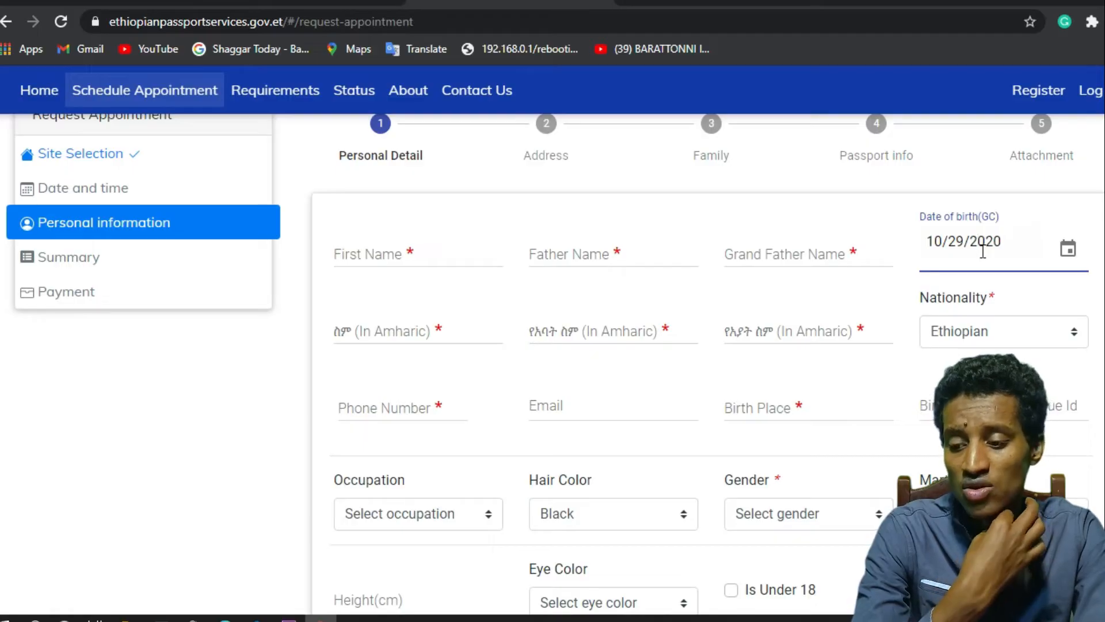
{"action": "left_click_drag", "start_coordinate": [1002, 242], "coordinate": [937, 241]}
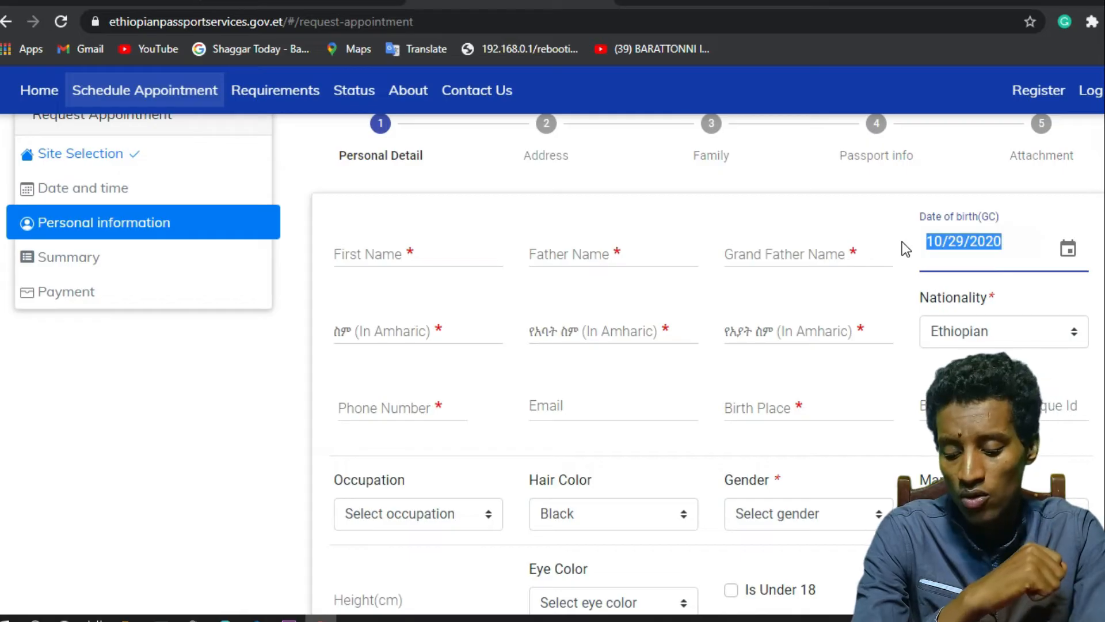
{"action": "key", "text": "BackSpace"}
{"action": "type", "text": "199"}
{"action": "key", "text": "BackSpace"}
{"action": "key", "text": "BackSpace"}
{"action": "key", "text": "BackSpace"}
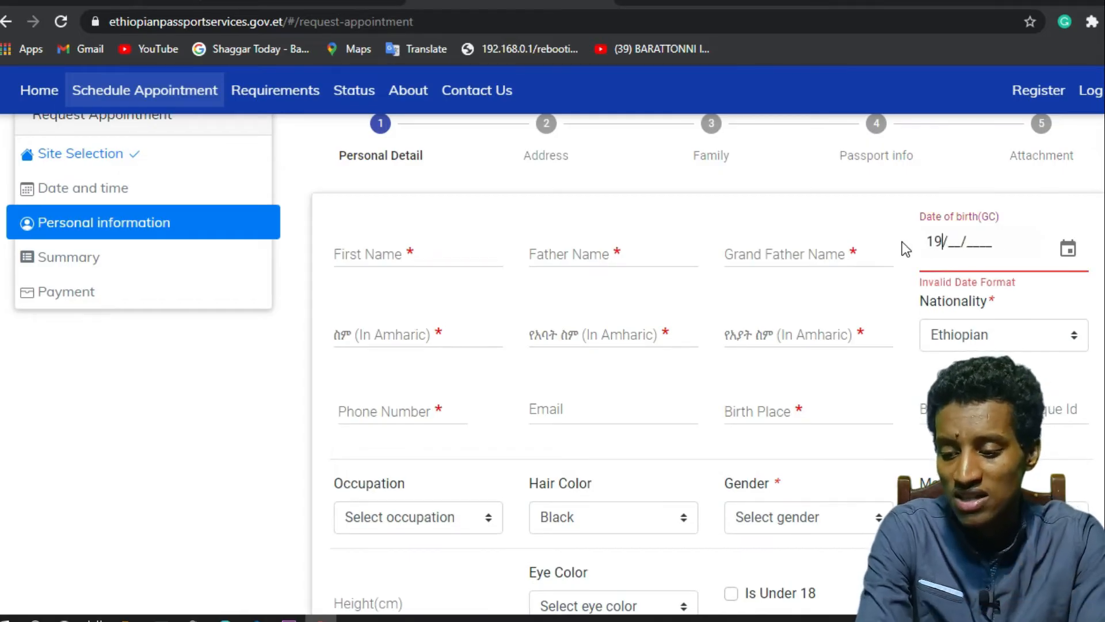
{"action": "type", "text": "30/"}
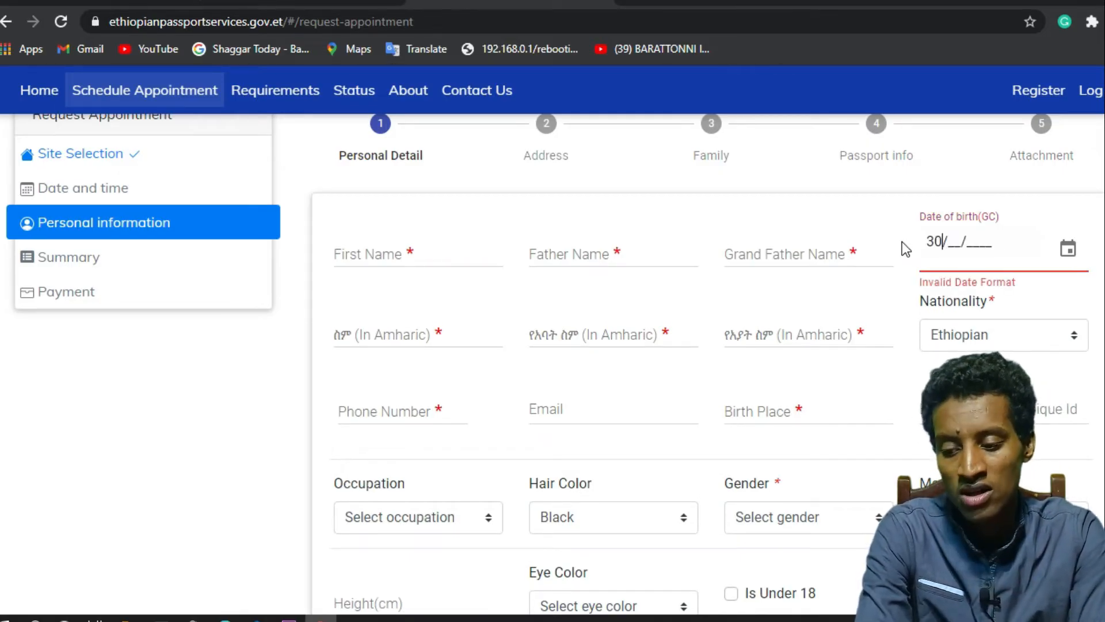
{"action": "type", "text": "08/"}
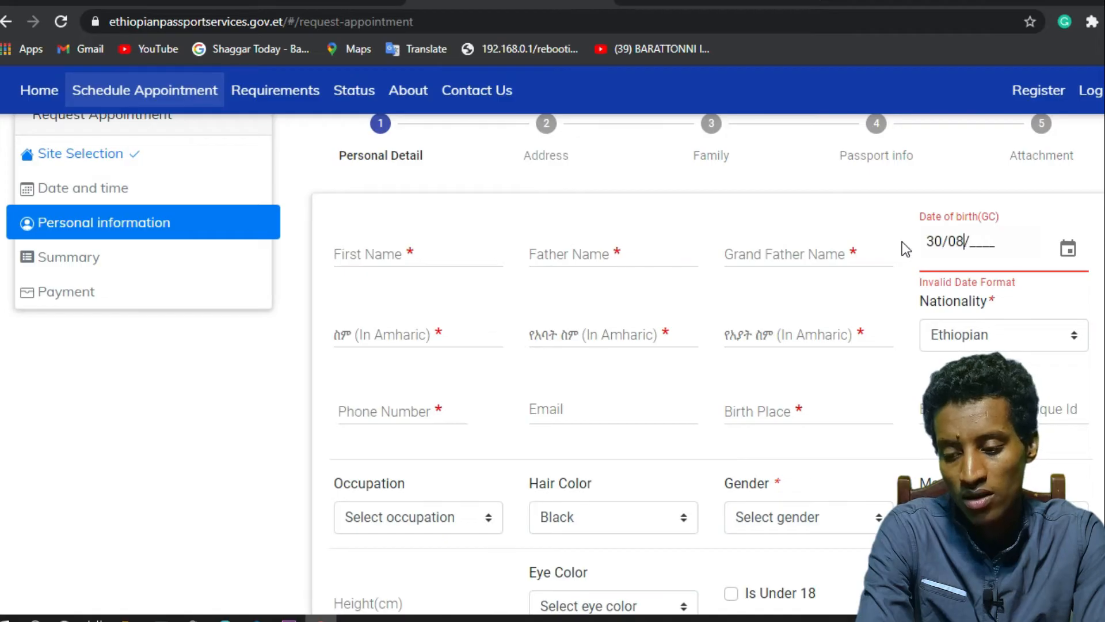
{"action": "type", "text": "1999"}
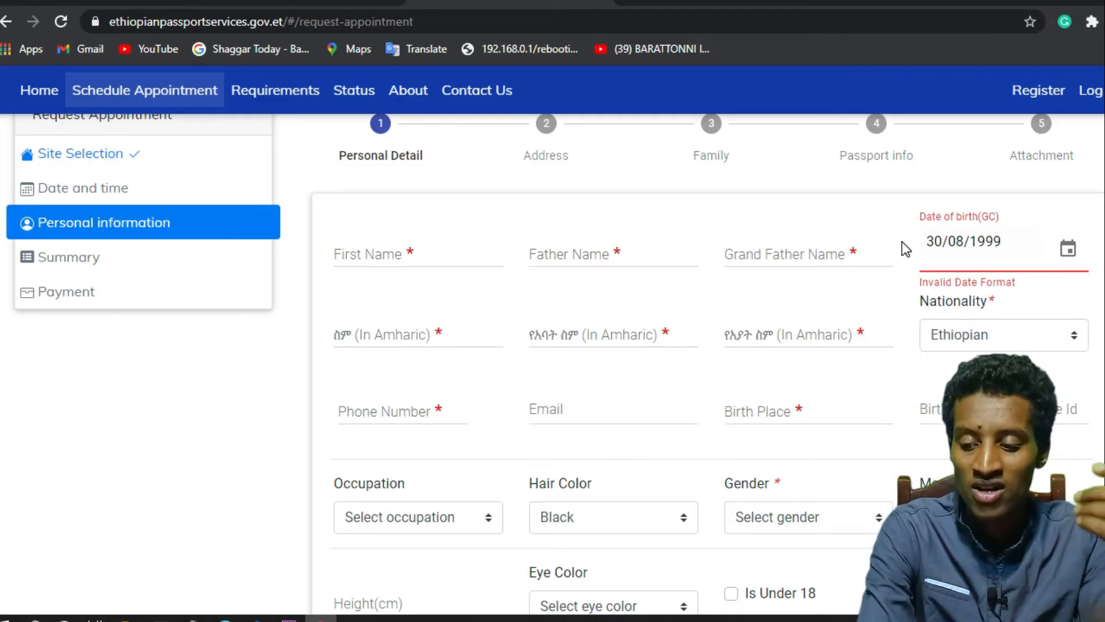
Clear the date of birth field completely.
{"action": "left_click", "coordinate": [1015, 244]}
{"action": "key", "text": "BackSpace"}
{"action": "key", "text": "BackSpace"}
{"action": "key", "text": "BackSpace"}
{"action": "key", "text": "BackSpace"}
{"action": "key", "text": "BackSpace"}
{"action": "key", "text": "BackSpace"}
{"action": "key", "text": "BackSpace"}
{"action": "key", "text": "BackSpace"}
{"action": "key", "text": "BackSpace"}
{"action": "key", "text": "BackSpace"}
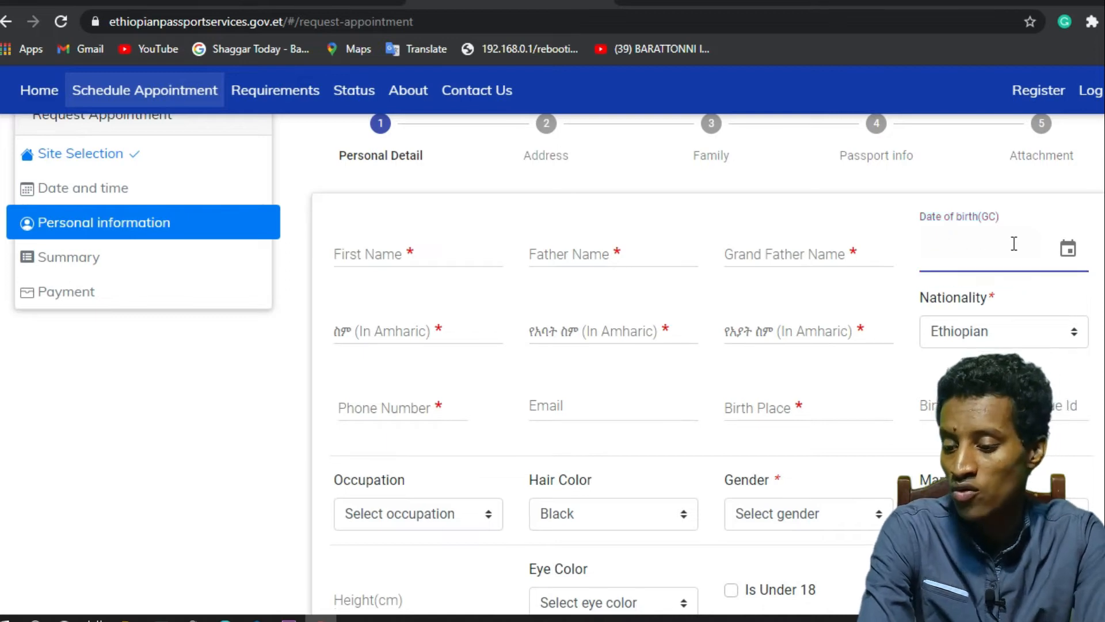
Go through the Amharic fields for the grandfather name, father name and first name.
{"action": "left_click", "coordinate": [787, 331]}
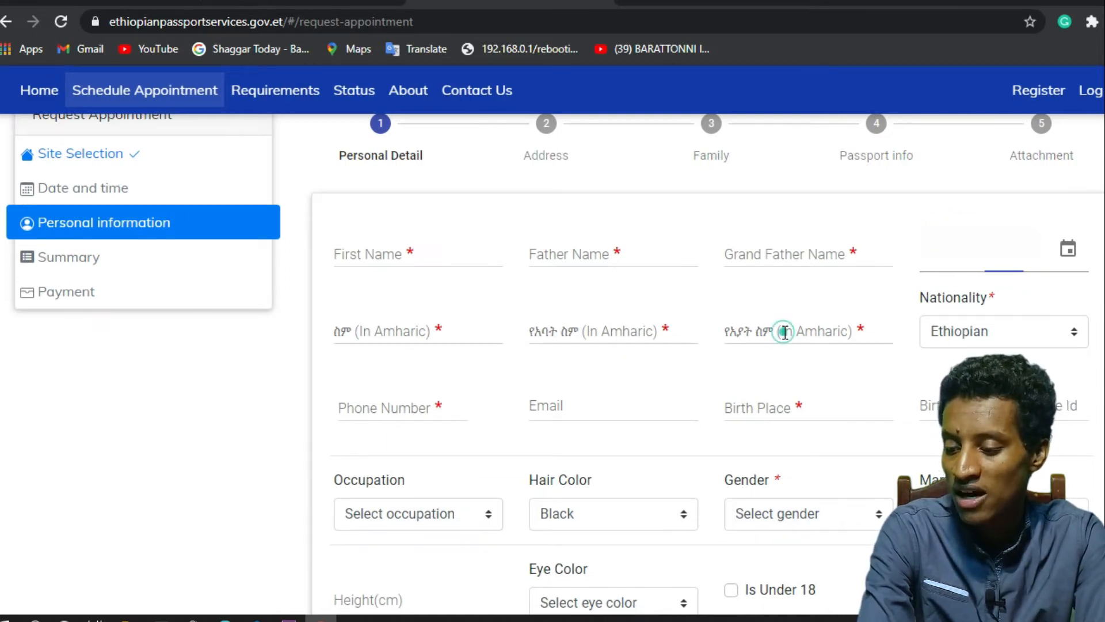
{"action": "left_click", "coordinate": [614, 332]}
{"action": "left_click", "coordinate": [366, 329]}
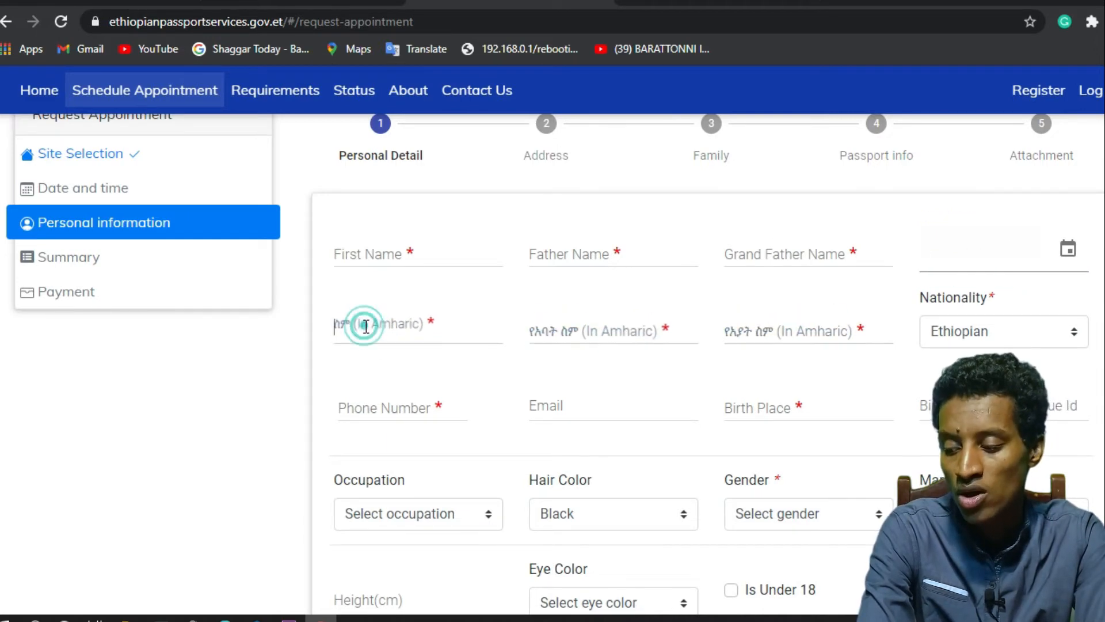
Go through the phone number, email, birth place and birth certificate unique ID fields of the Personal Detail form.
{"action": "left_click", "coordinate": [408, 405]}
{"action": "left_click", "coordinate": [615, 405]}
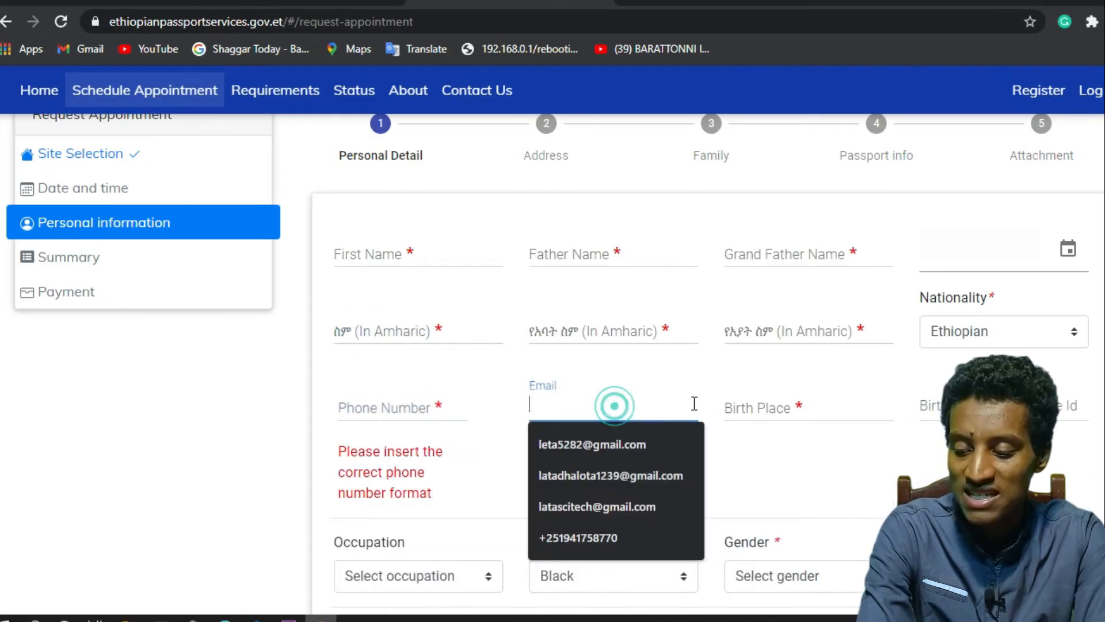
{"action": "left_click", "coordinate": [753, 405]}
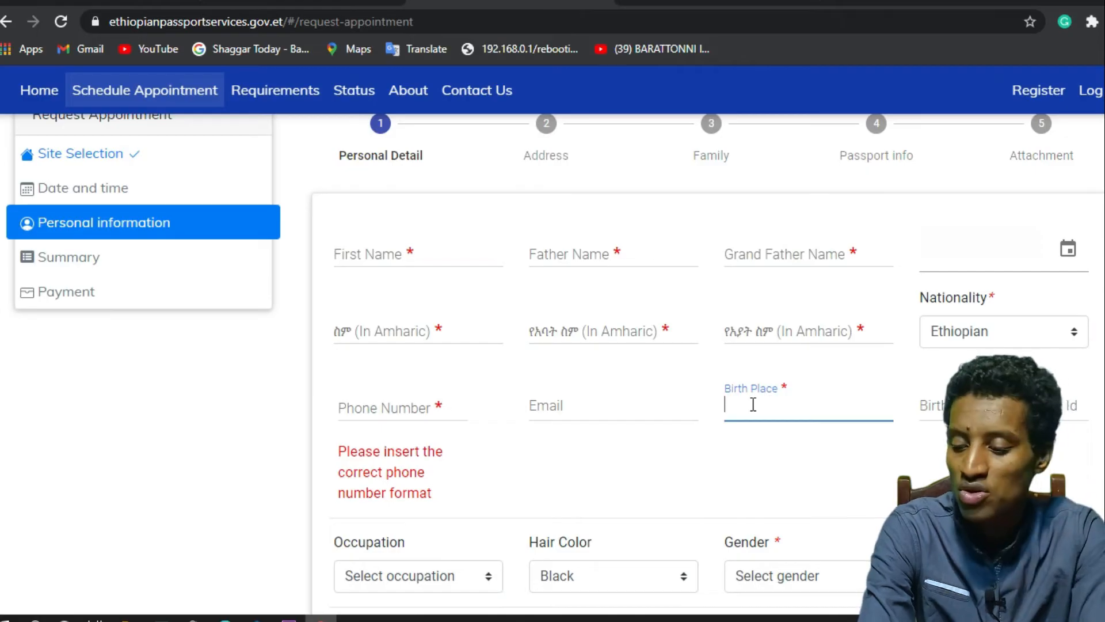
{"action": "left_click", "coordinate": [1004, 406]}
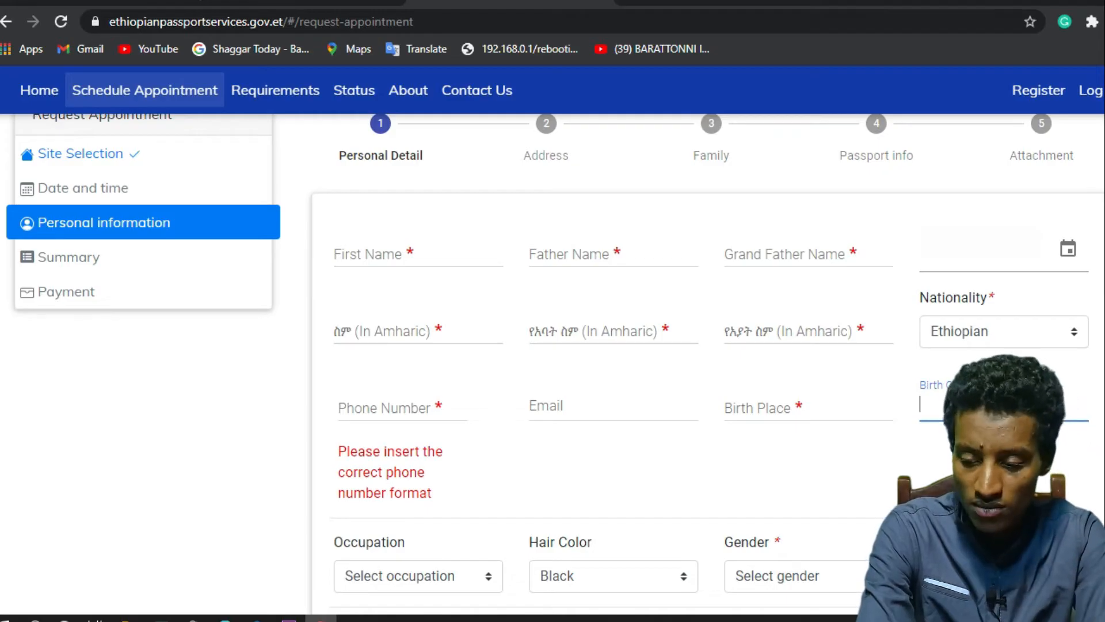
Look through the available choices for occupation, hair color, gender and marital status.
{"action": "scroll", "coordinate": [809, 422], "scroll_direction": "down", "scroll_amount": 1}
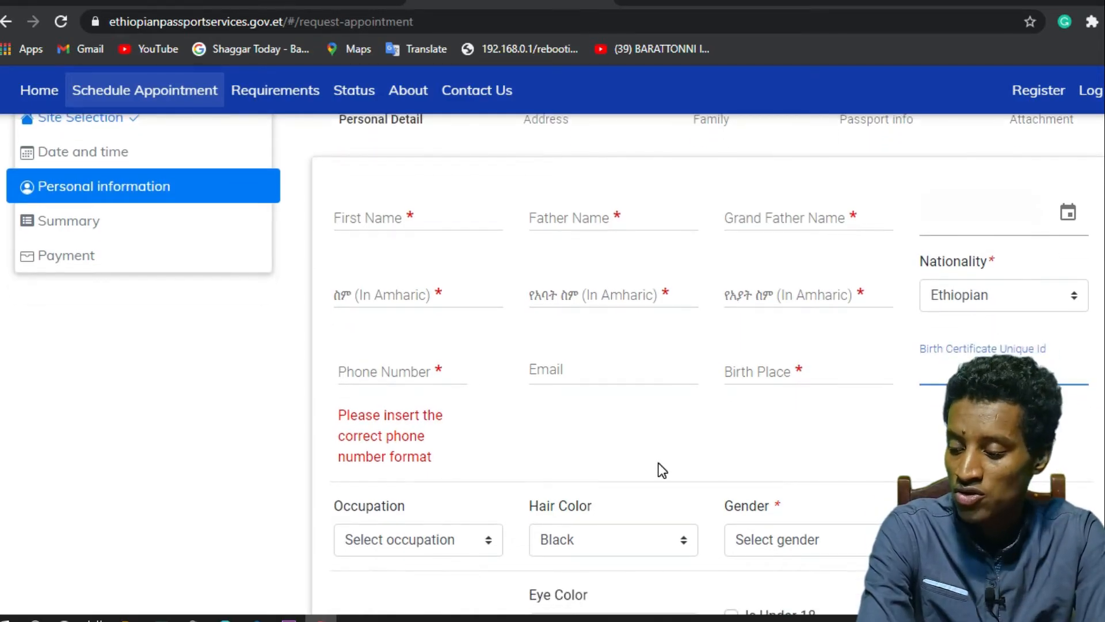
{"action": "scroll", "coordinate": [661, 469], "scroll_direction": "down", "scroll_amount": 2}
{"action": "scroll", "coordinate": [662, 471], "scroll_direction": "down", "scroll_amount": 1}
{"action": "left_click", "coordinate": [444, 403]}
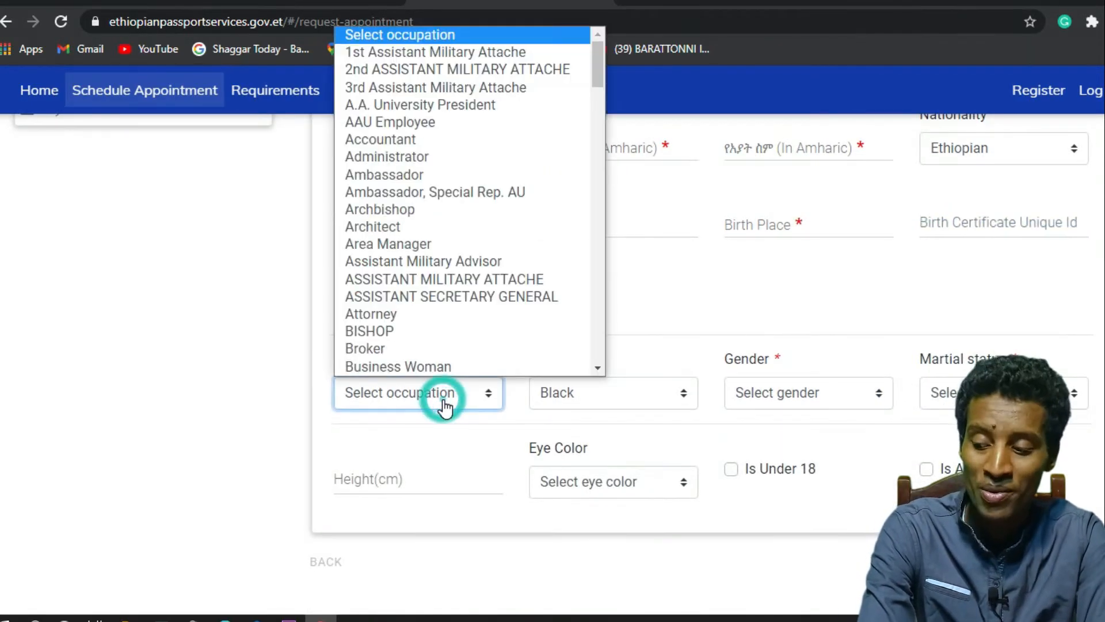
{"action": "left_click", "coordinate": [602, 401]}
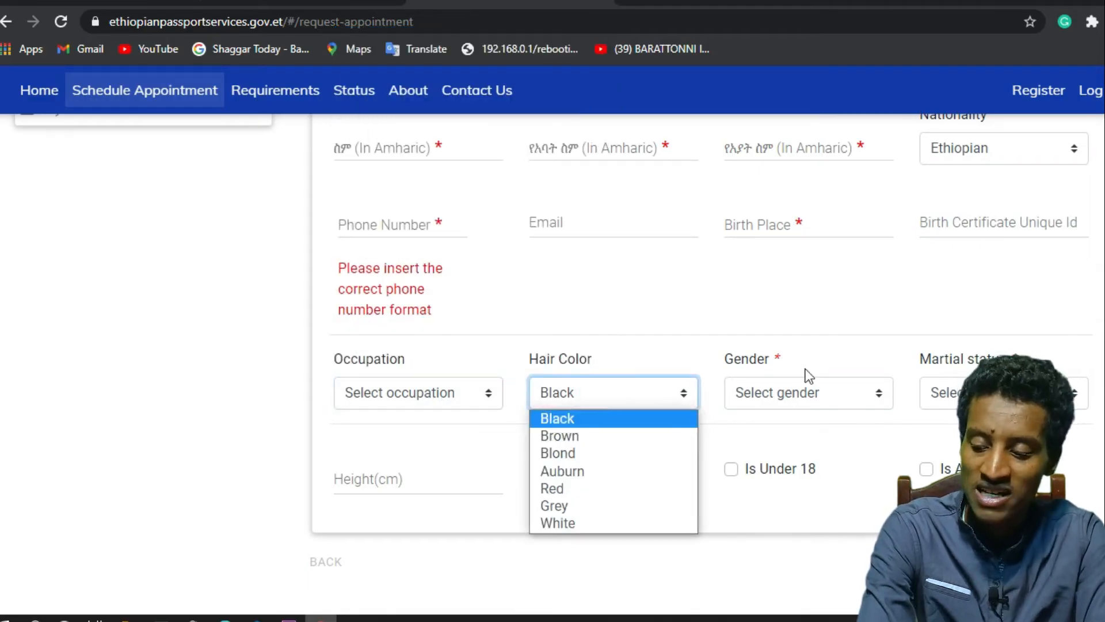
{"action": "left_click", "coordinate": [869, 394]}
{"action": "left_click", "coordinate": [983, 387]}
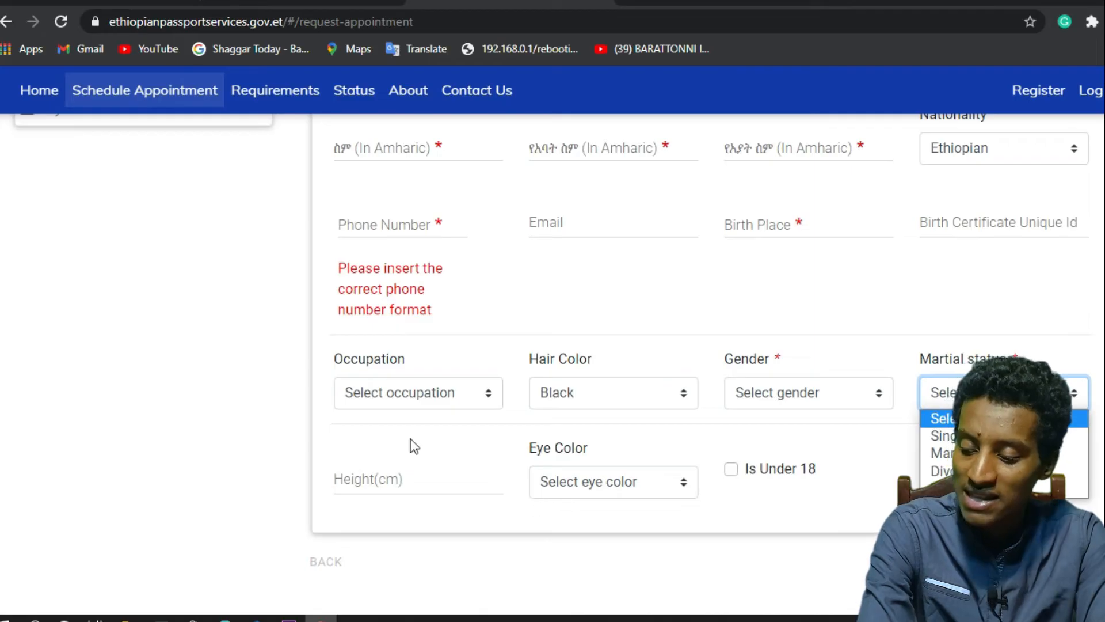
Review the whole Personal Detail form, from the name fields down to height, eye color and the under-18 option.
{"action": "scroll", "coordinate": [747, 504], "scroll_direction": "up", "scroll_amount": 5}
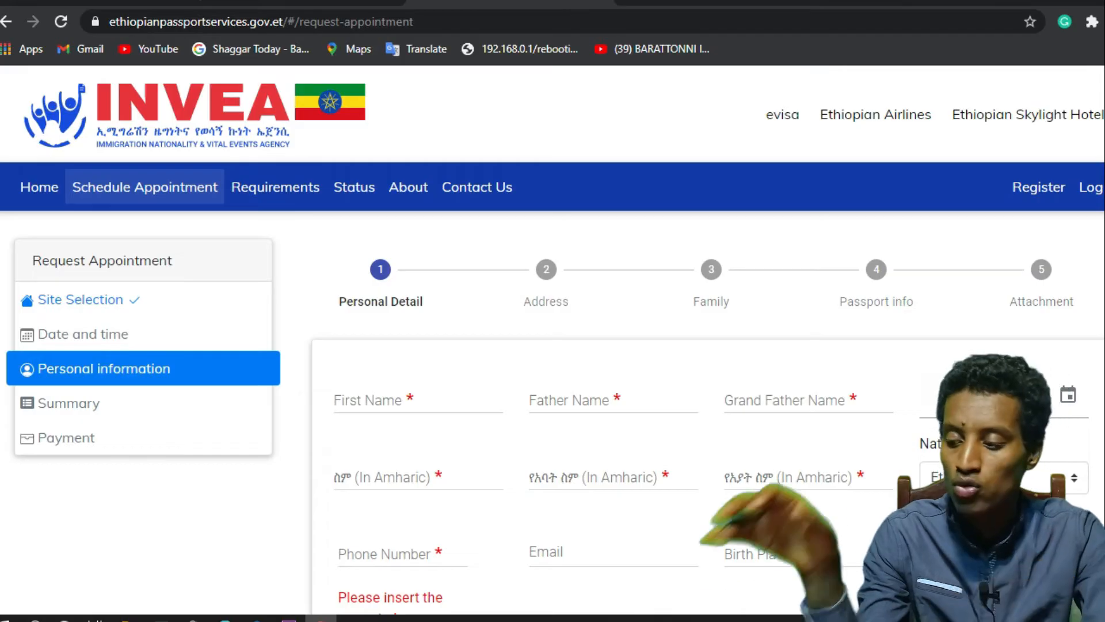
{"action": "scroll", "coordinate": [796, 461], "scroll_direction": "down", "scroll_amount": 5}
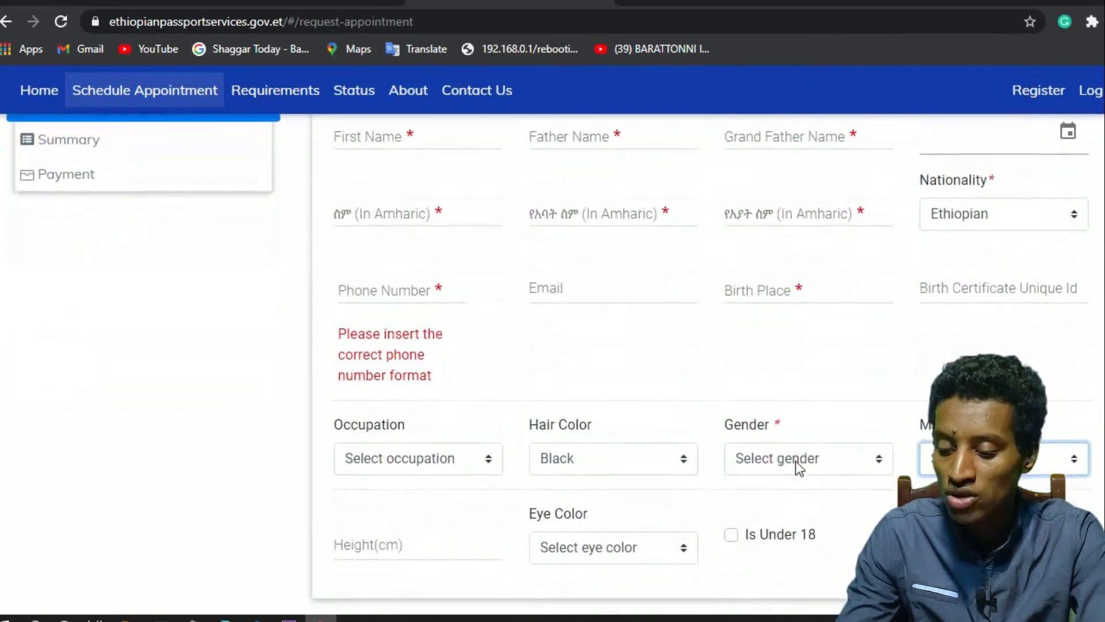
{"action": "scroll", "coordinate": [795, 461], "scroll_direction": "down", "scroll_amount": 2}
{"action": "scroll", "coordinate": [506, 426], "scroll_direction": "up", "scroll_amount": 8}
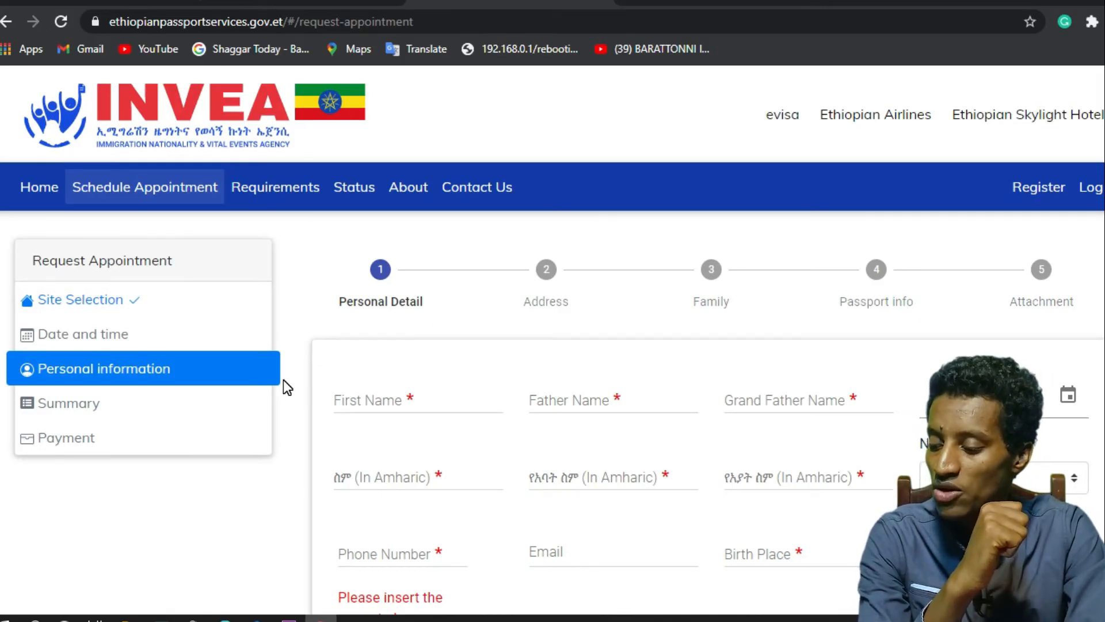
{"action": "scroll", "coordinate": [610, 449], "scroll_direction": "down", "scroll_amount": 5}
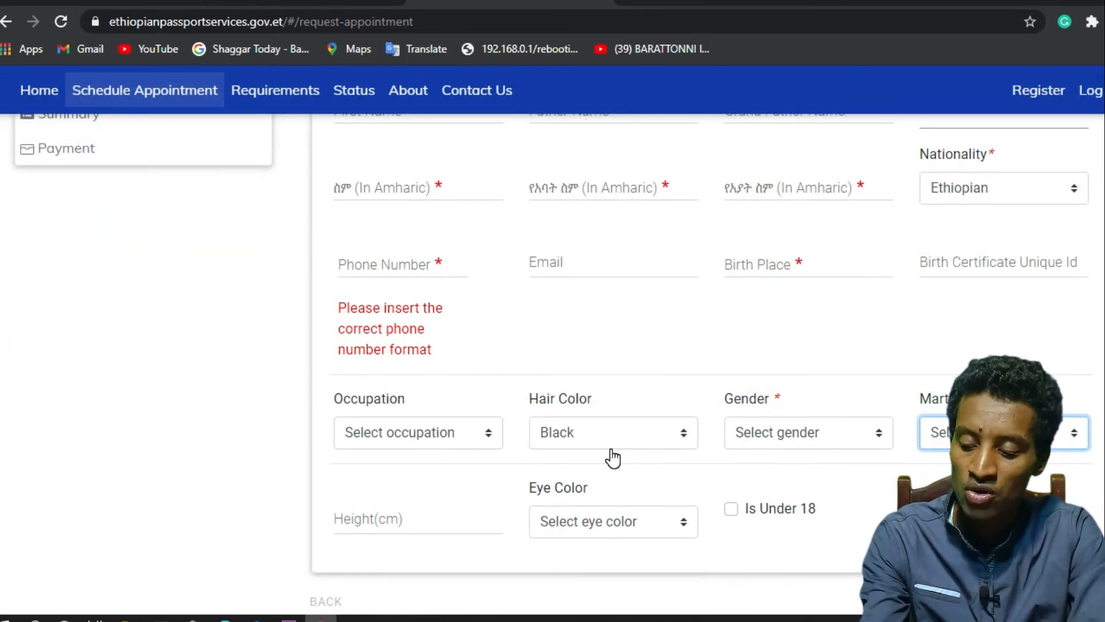
{"action": "scroll", "coordinate": [613, 458], "scroll_direction": "down", "scroll_amount": 1}
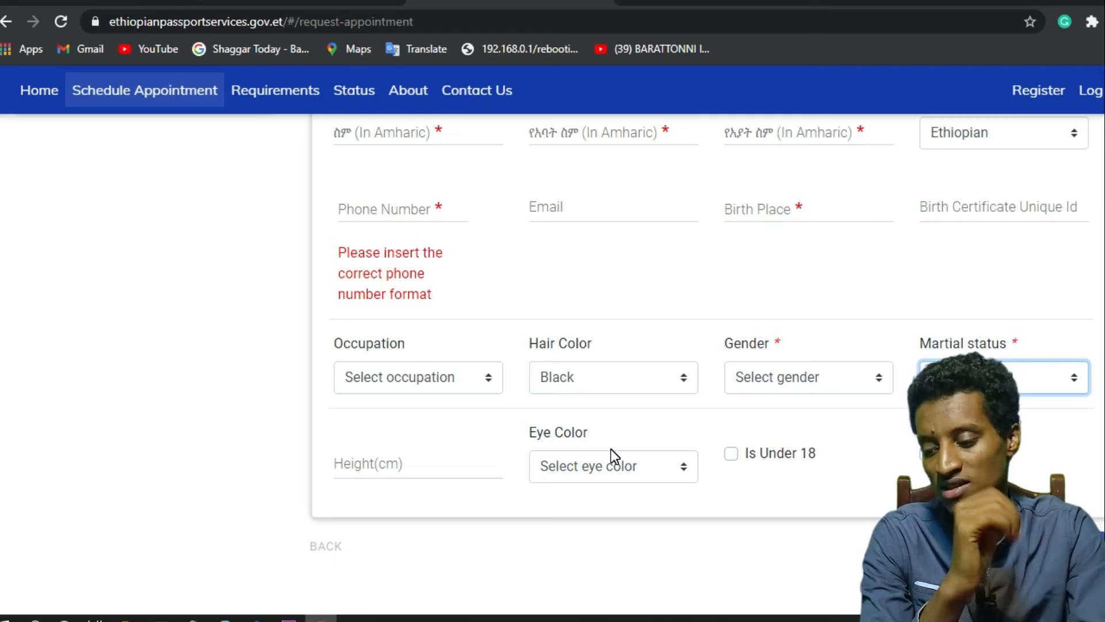
{"action": "scroll", "coordinate": [610, 455], "scroll_direction": "up", "scroll_amount": 6}
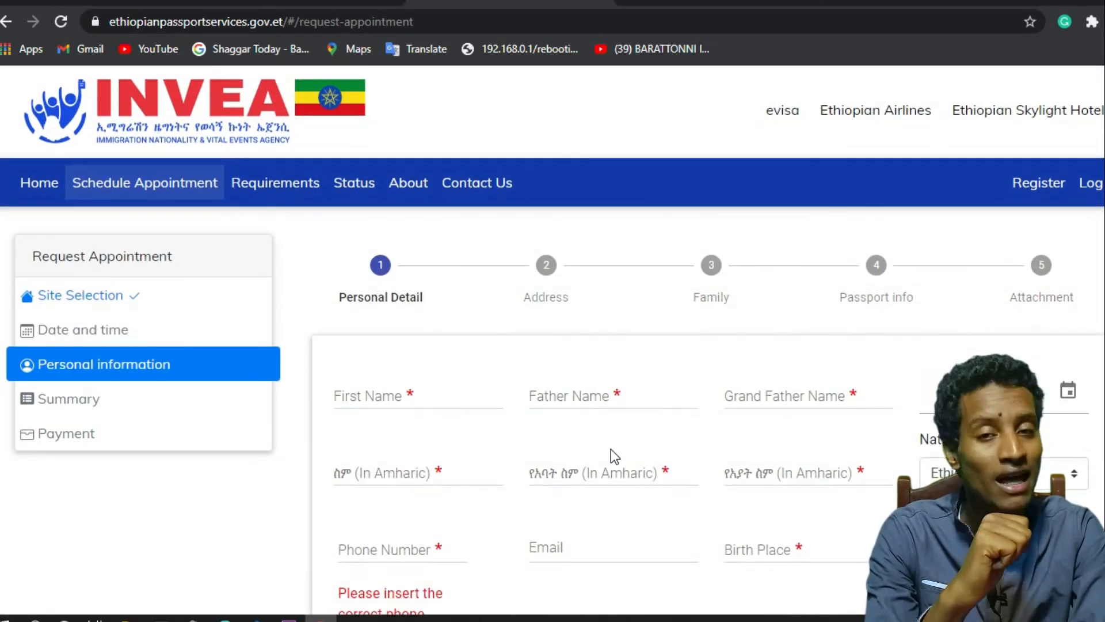
{"action": "left_click", "coordinate": [612, 450]}
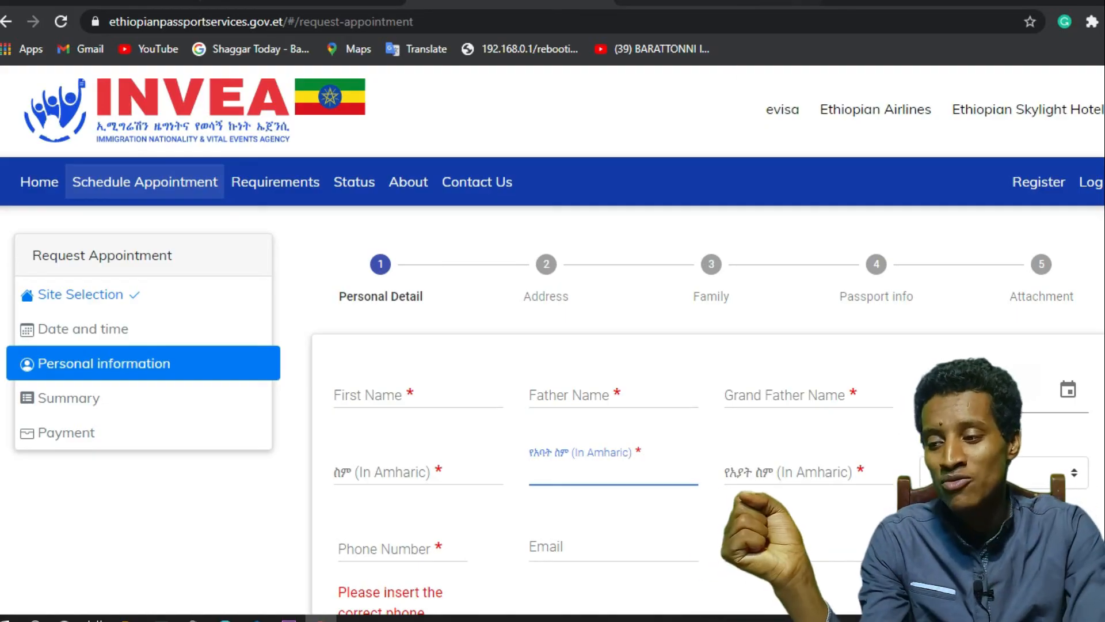
Switch to the YouTube page with the uploaded videos of the Yaada Haaraa channel.
{"action": "left_click", "coordinate": [708, 4]}
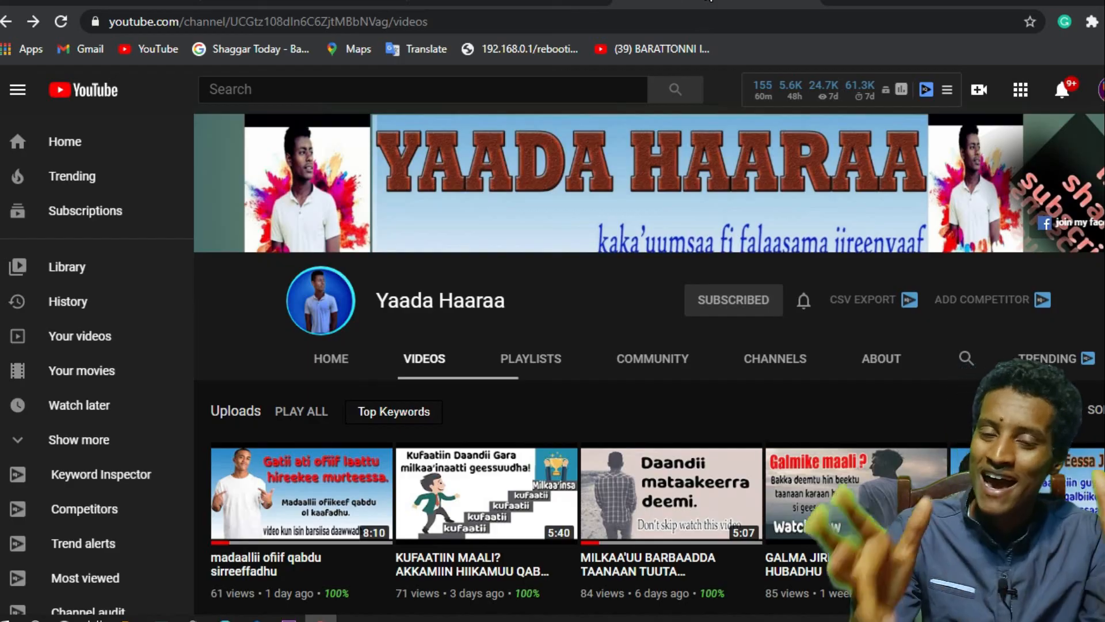